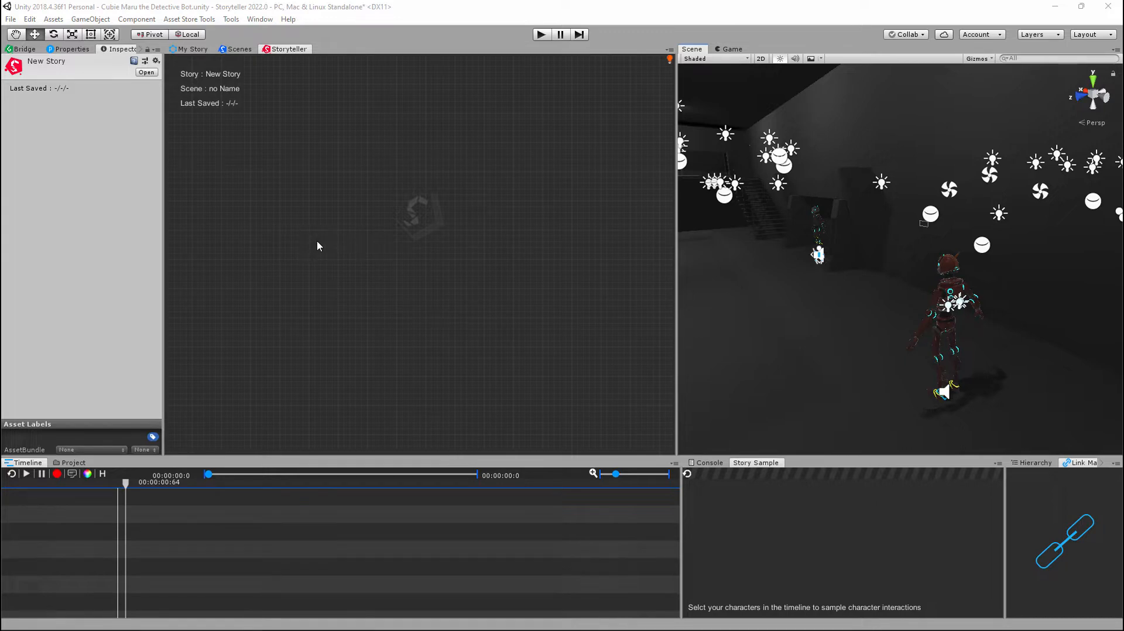
# Step: Add a character node to the empty story canvas and name it Tim
pyautogui.rightClick(330, 217)
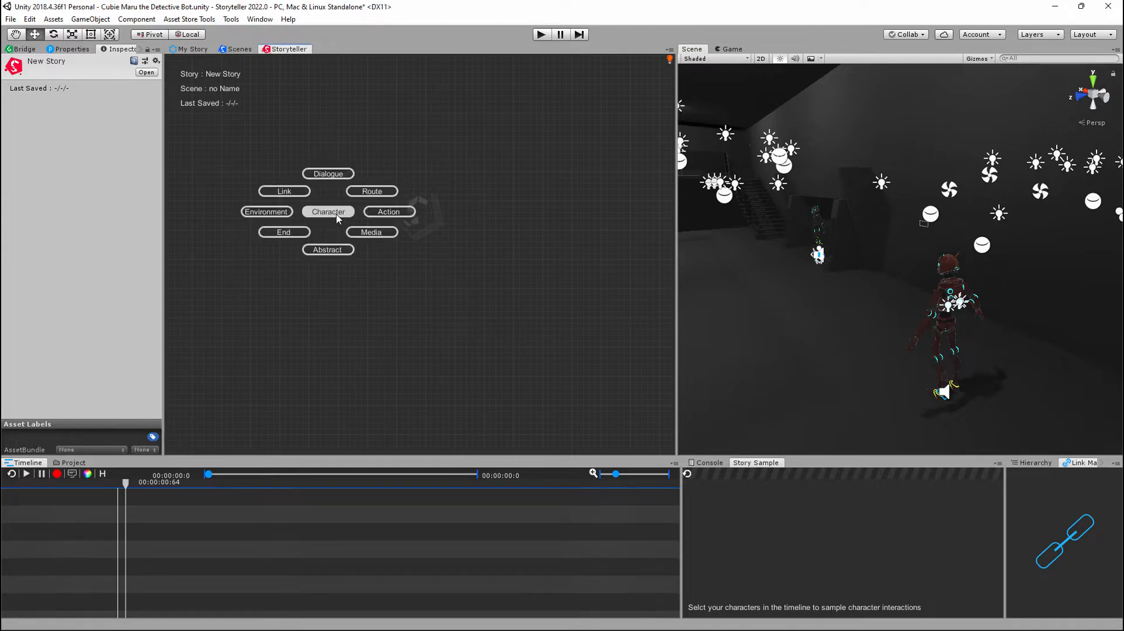
pyautogui.click(336, 215)
pyautogui.moveTo(330, 195); pyautogui.dragTo(276, 217)
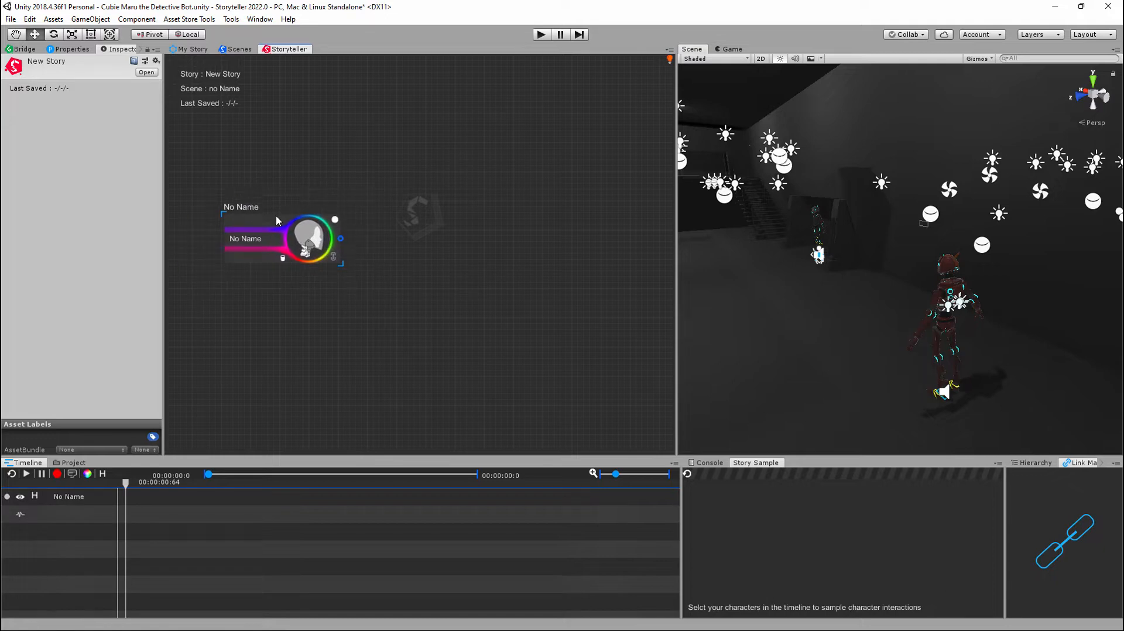
pyautogui.click(265, 239)
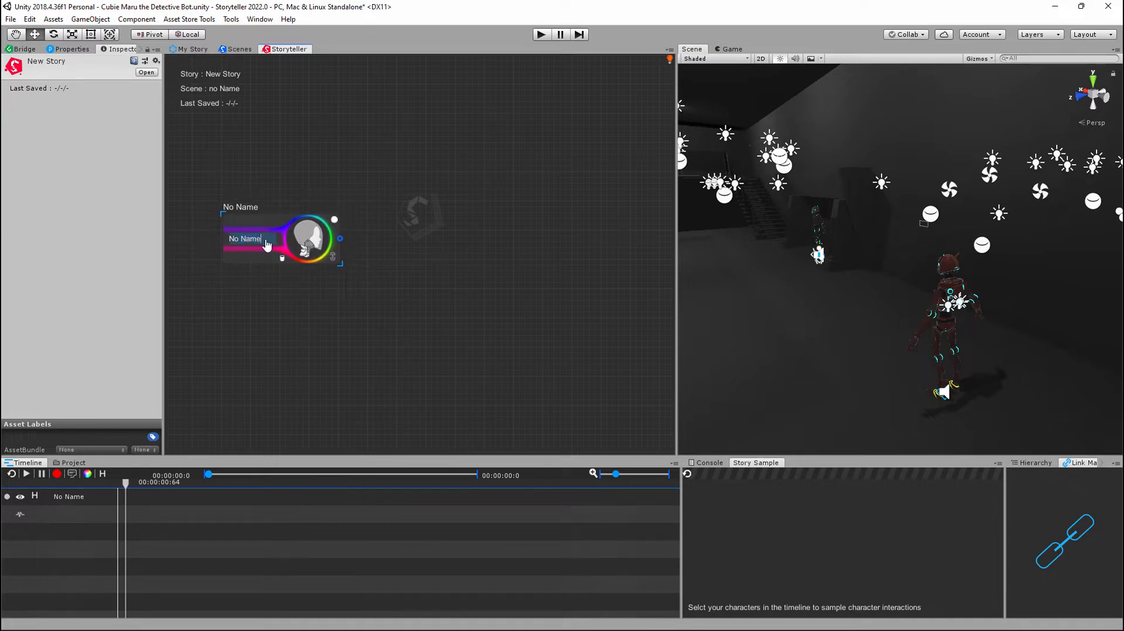
pyautogui.write('Tim')
pyautogui.press('Return')
# Step: Add a dialogue node up and to the side of Tim's character node and link Tim's output to it
pyautogui.rightClick(431, 176)
pyautogui.click(433, 138)
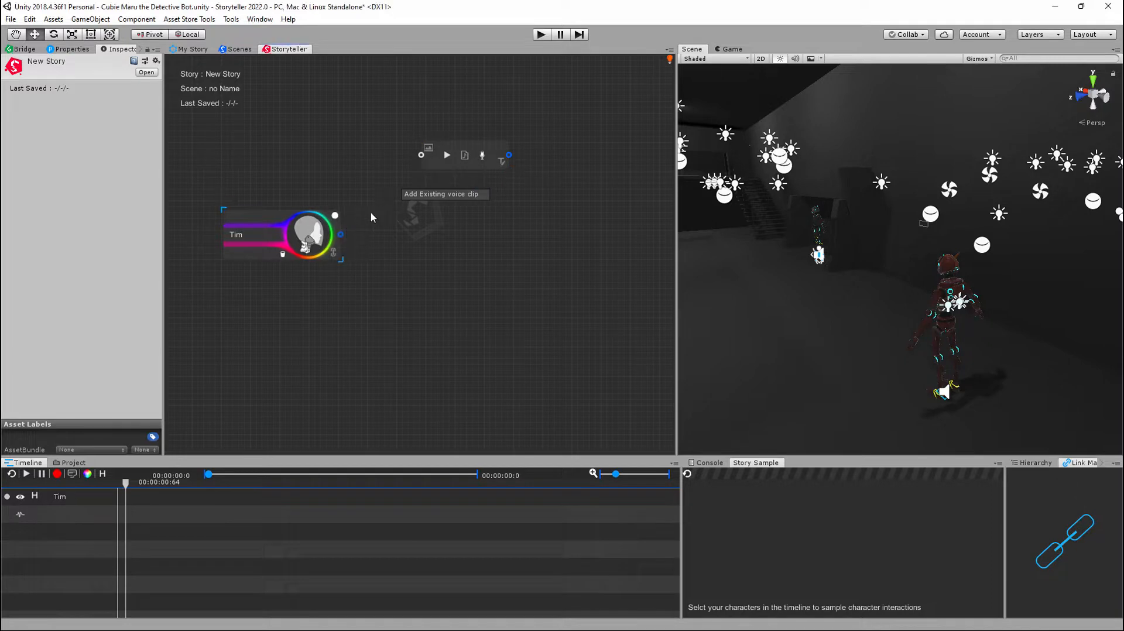
pyautogui.moveTo(340, 234); pyautogui.dragTo(466, 172)
pyautogui.click(462, 155)
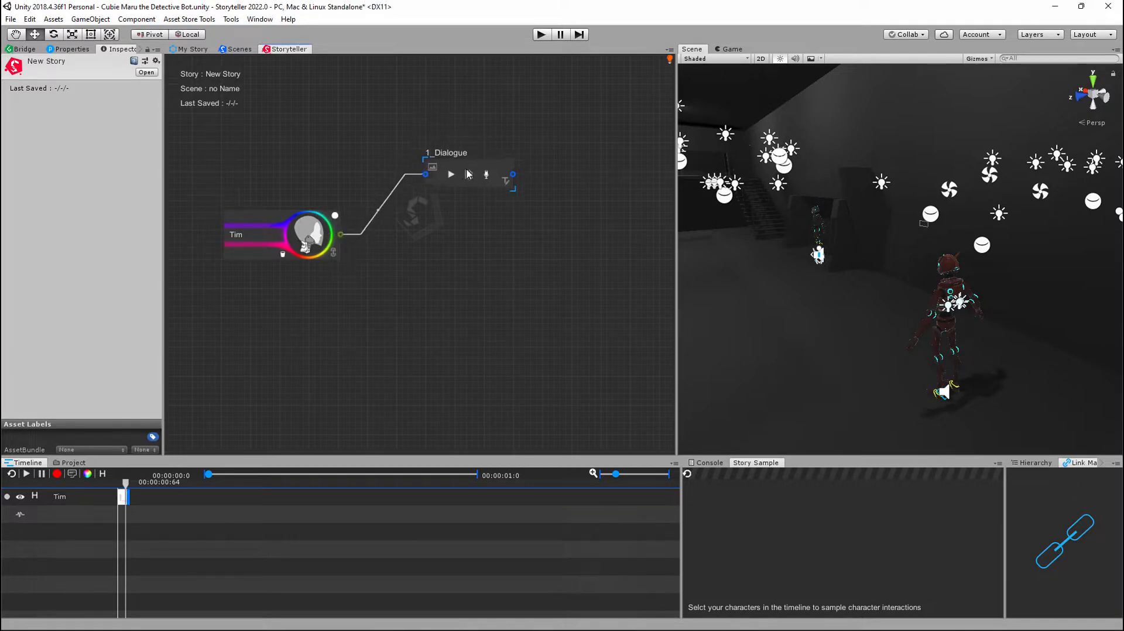
# Step: Add a second dialogue node and chain it after Tim's first dialogue
pyautogui.moveTo(564, 272); pyautogui.dragTo(469, 318, button='middle')
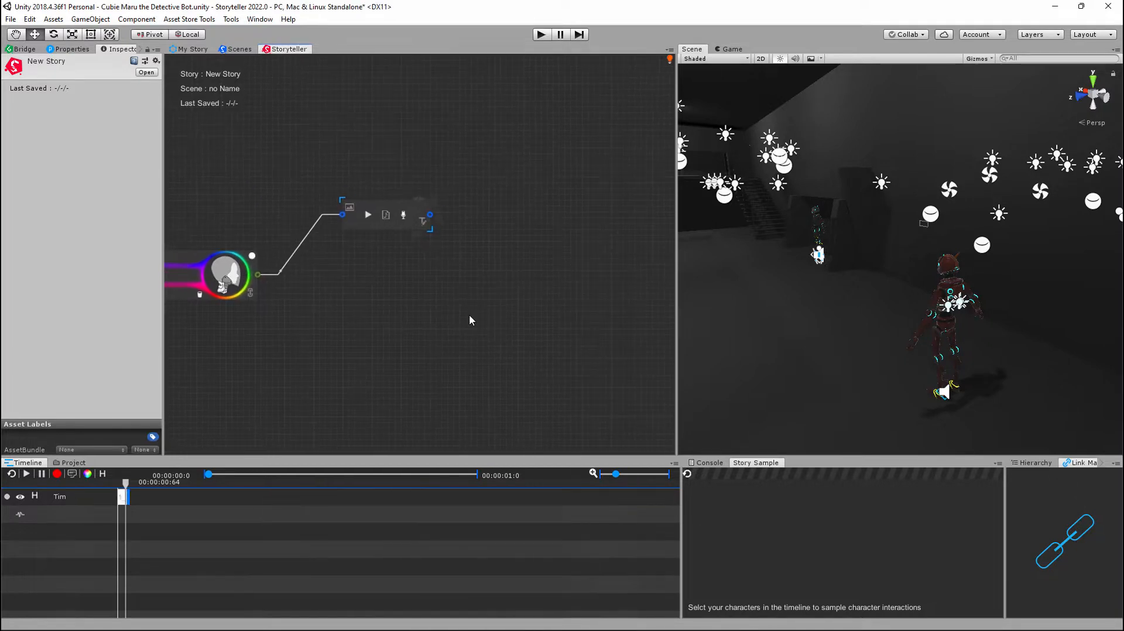
pyautogui.rightClick(521, 298)
pyautogui.click(519, 281)
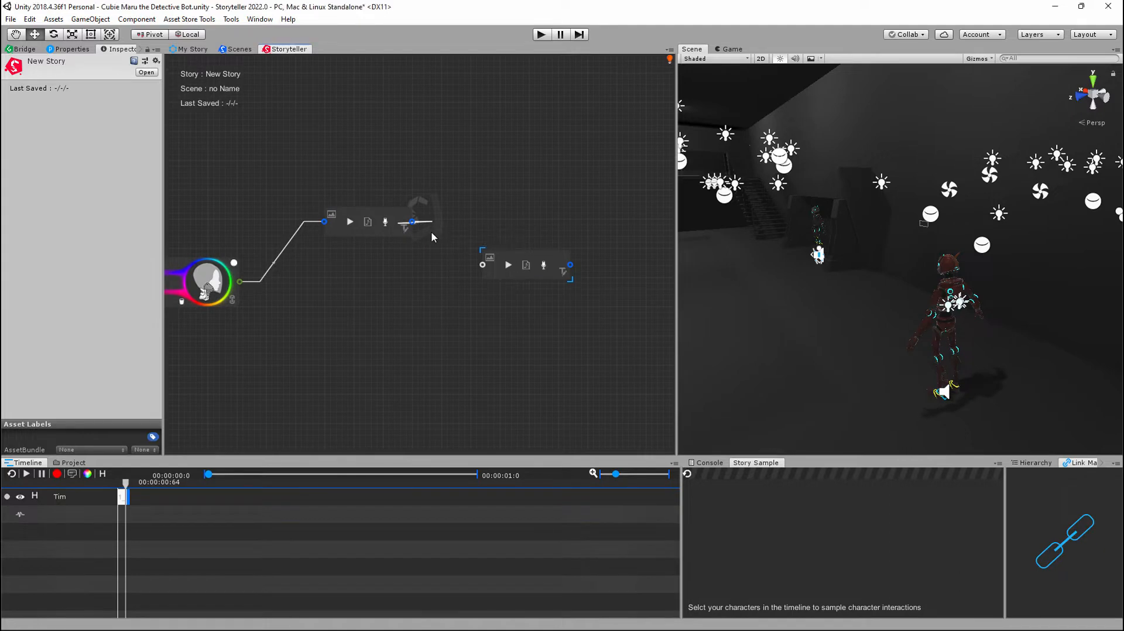
pyautogui.moveTo(412, 221); pyautogui.dragTo(504, 262)
pyautogui.moveTo(385, 287); pyautogui.dragTo(444, 267, button='middle')
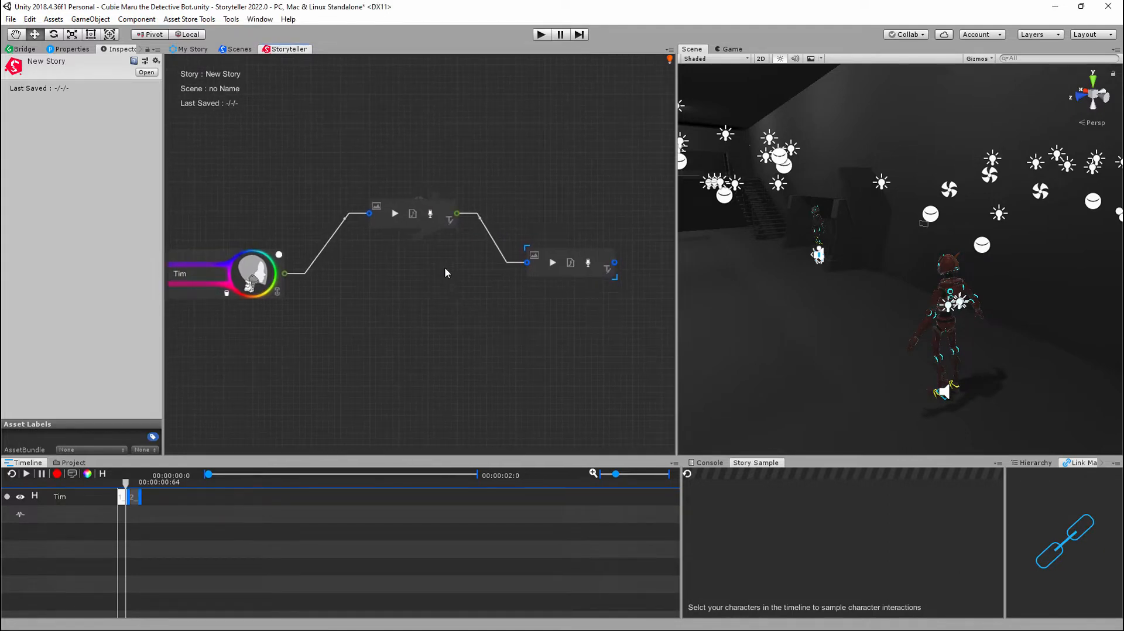
# Step: Record a voice clip in each of Tim's two dialogue nodes and shift the clips later on the timeline with a gap between them
pyautogui.click(430, 214)
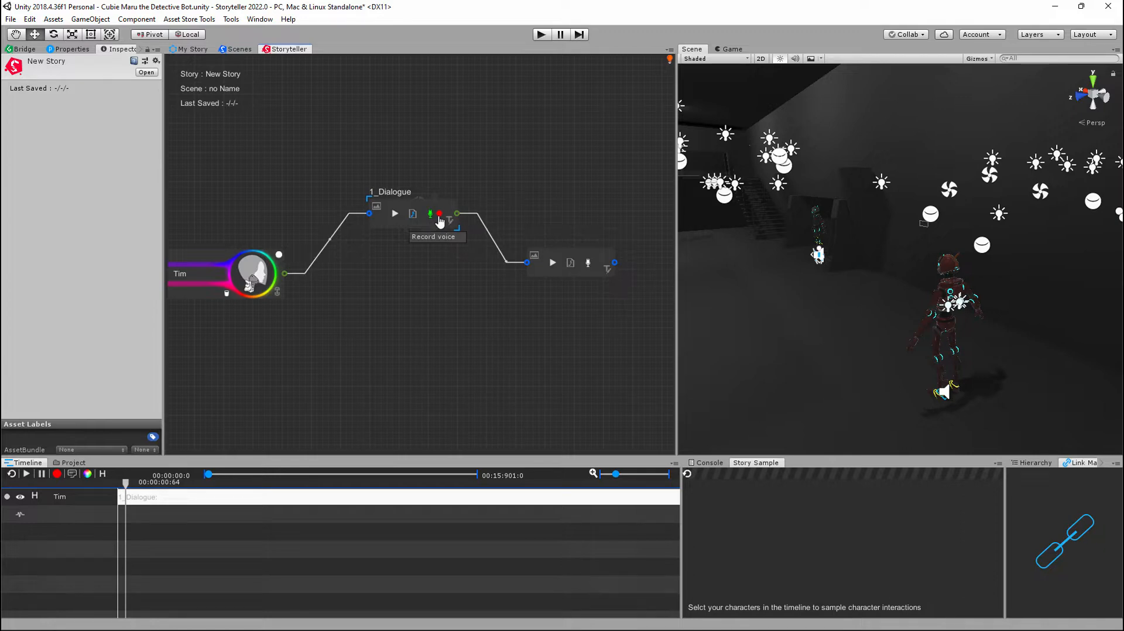
pyautogui.click(439, 215)
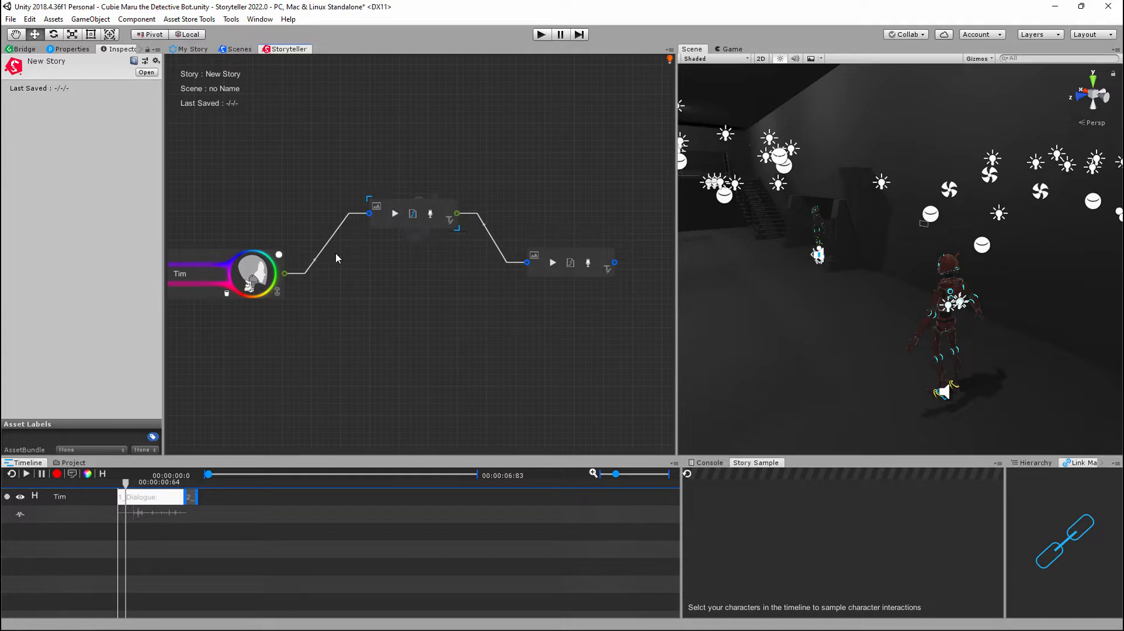
pyautogui.click(588, 265)
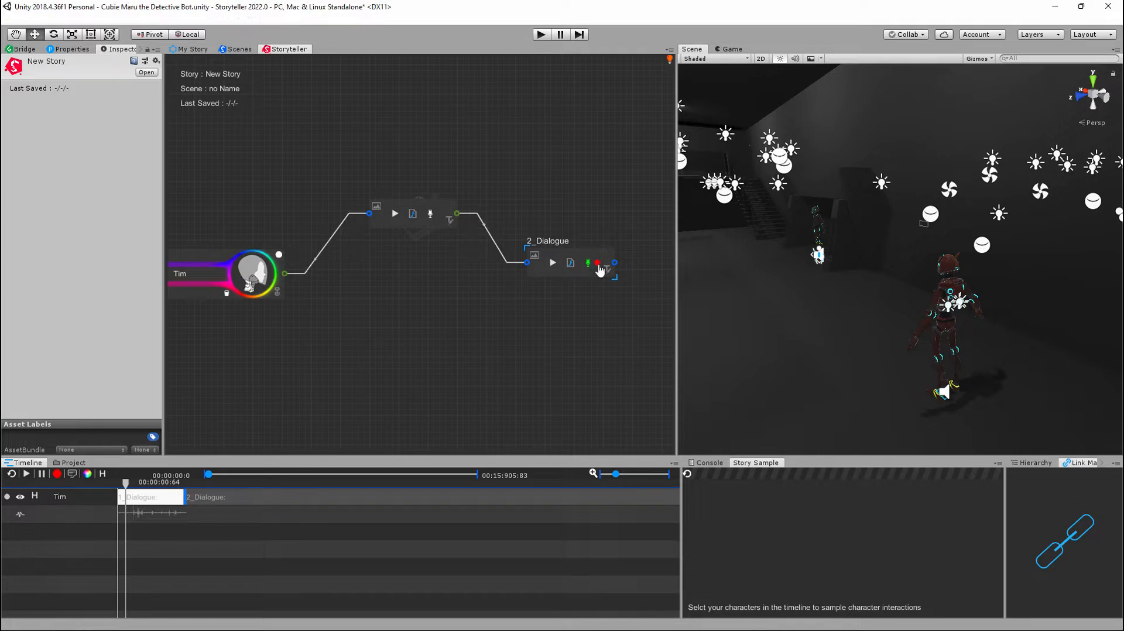
pyautogui.click(597, 262)
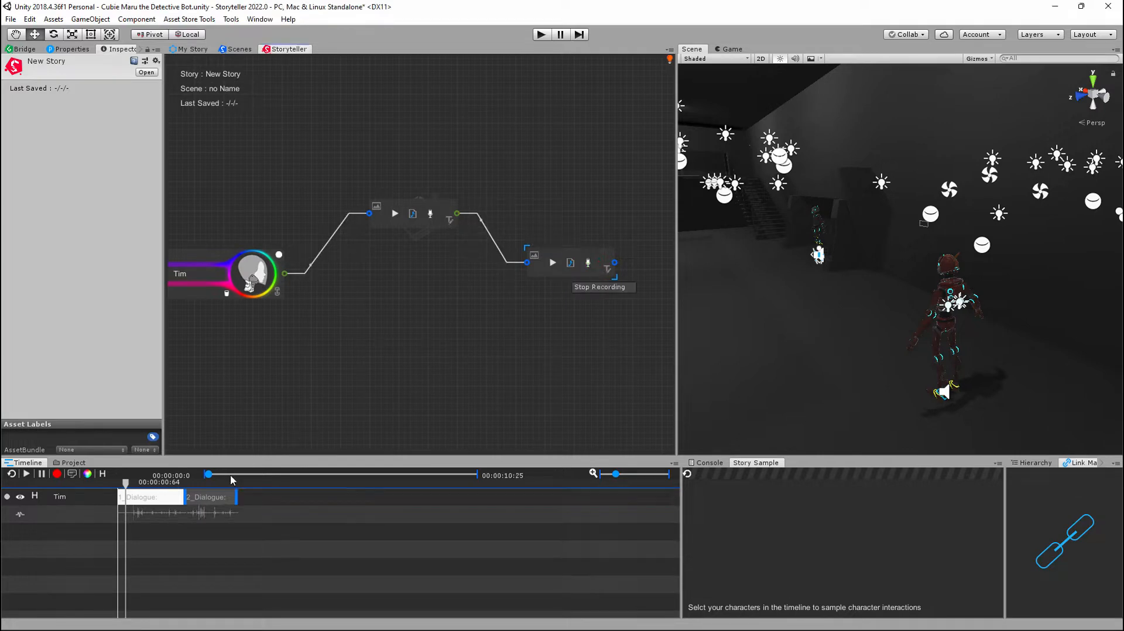
pyautogui.moveTo(210, 493); pyautogui.dragTo(264, 501)
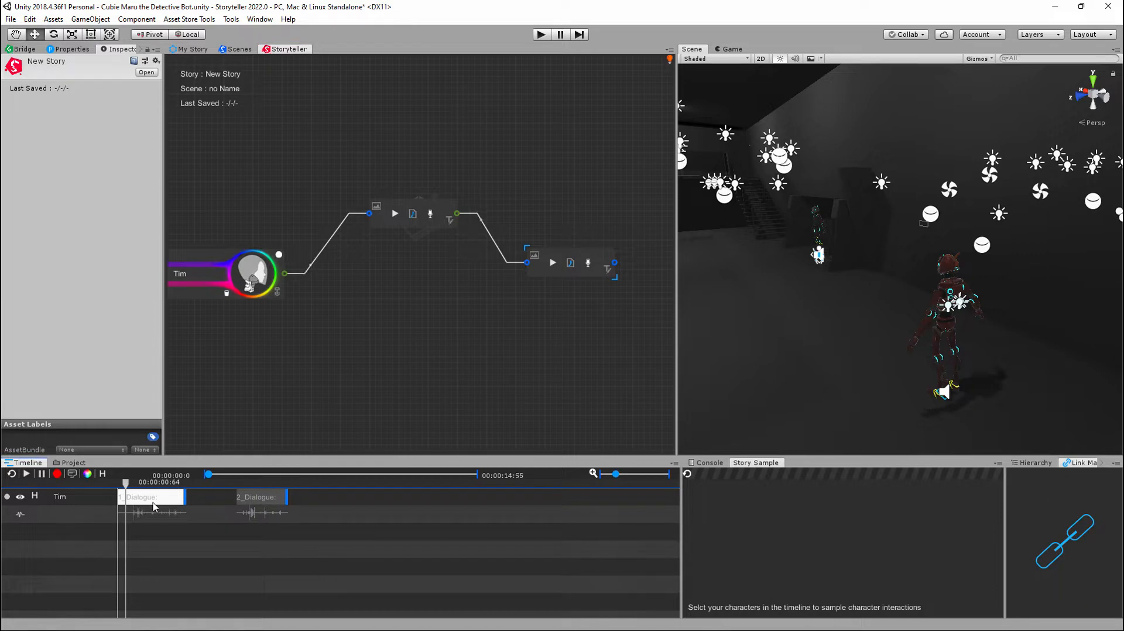
pyautogui.moveTo(154, 506); pyautogui.dragTo(194, 499)
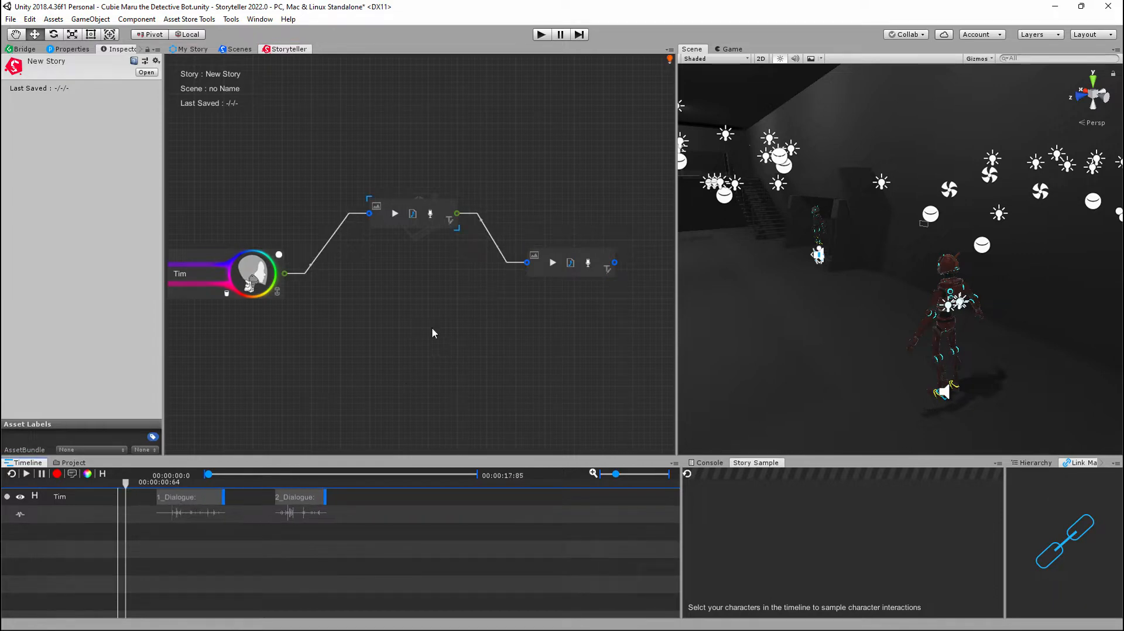
# Step: Set the chain colour of Tim's character node to cyan
pyautogui.click(278, 254)
pyautogui.moveTo(349, 375); pyautogui.dragTo(347, 400)
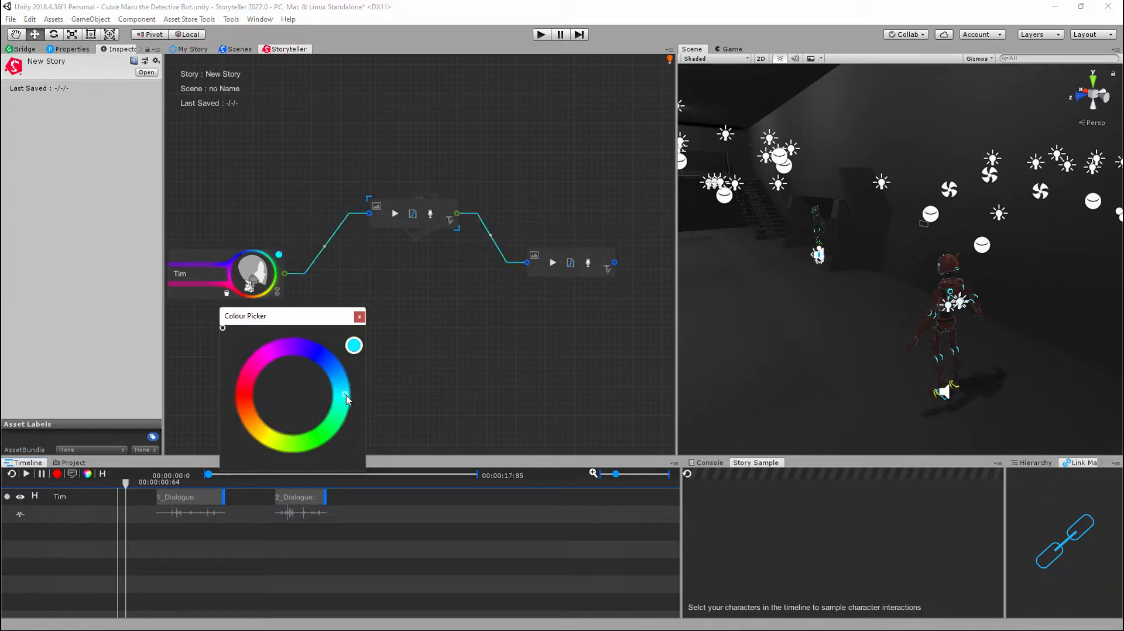
pyautogui.click(360, 317)
# Step: Enable Tint Audio Visualization With Chaining Colour in the Storyteller settings and close them
pyautogui.rightClick(254, 351)
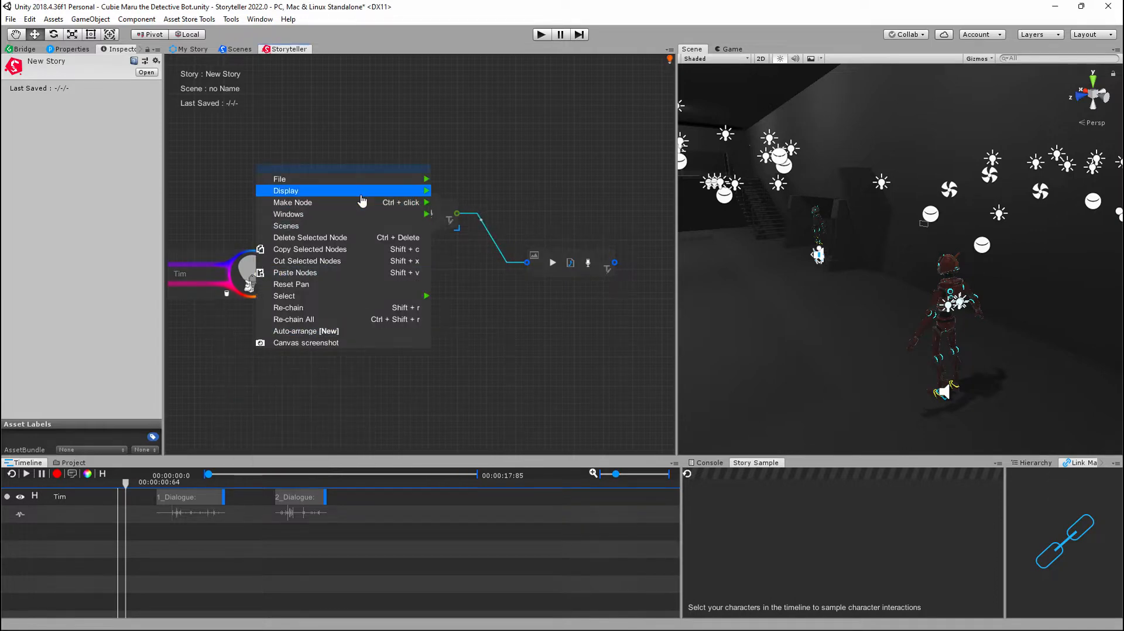
pyautogui.moveTo(386, 216)
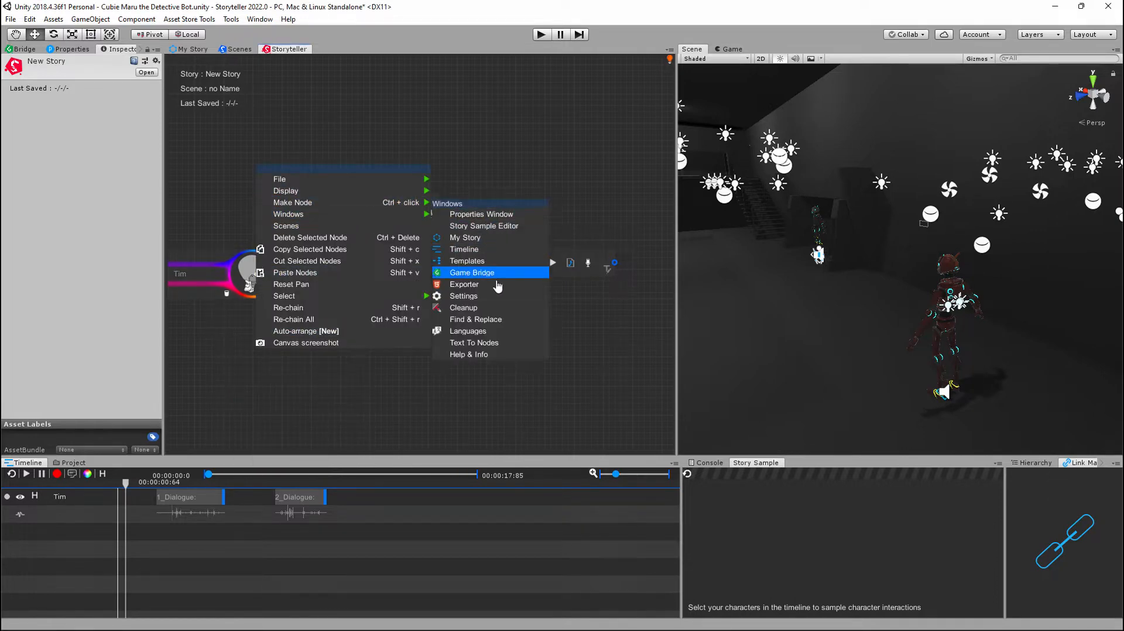
pyautogui.click(491, 298)
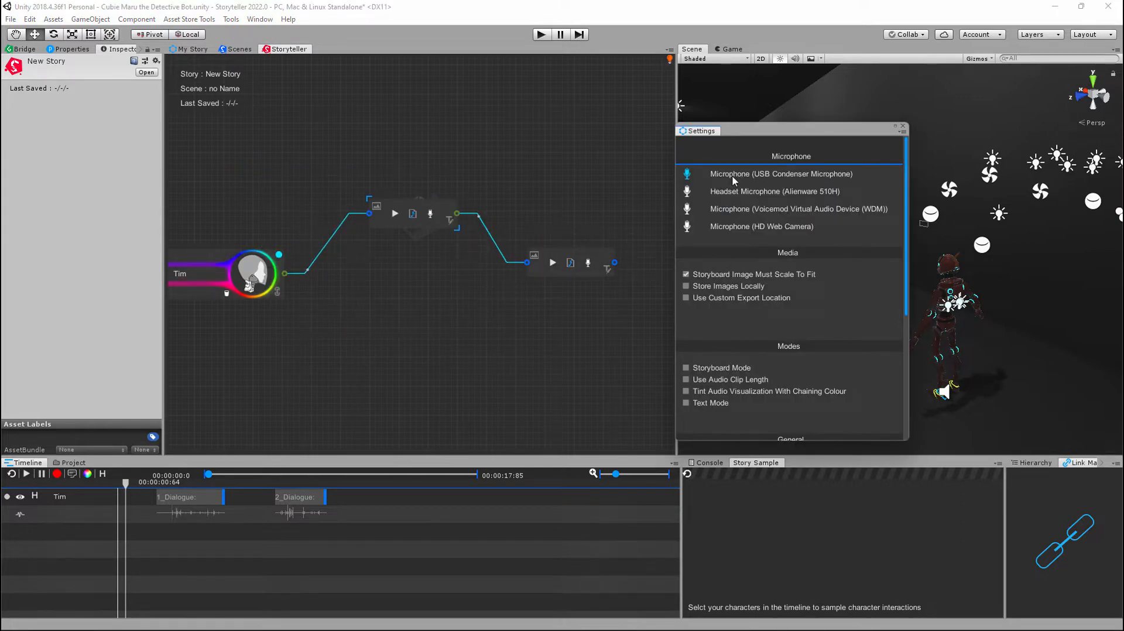
pyautogui.click(686, 391)
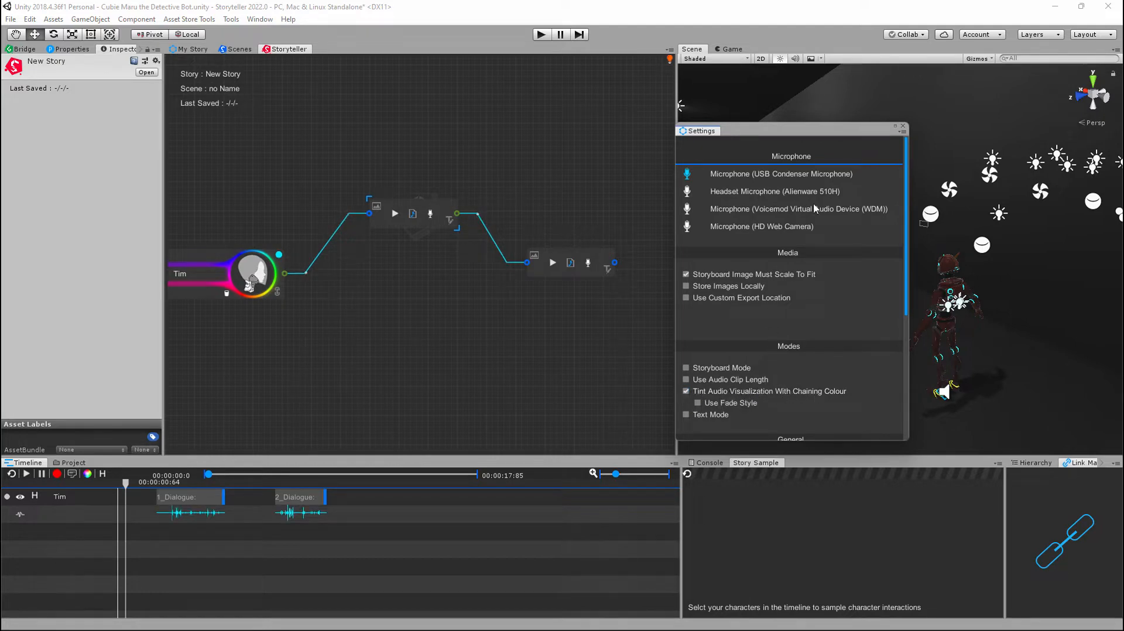
pyautogui.click(903, 126)
# Step: Add a second character node below Tim's and name it May
pyautogui.moveTo(311, 375); pyautogui.dragTo(430, 333, button='middle')
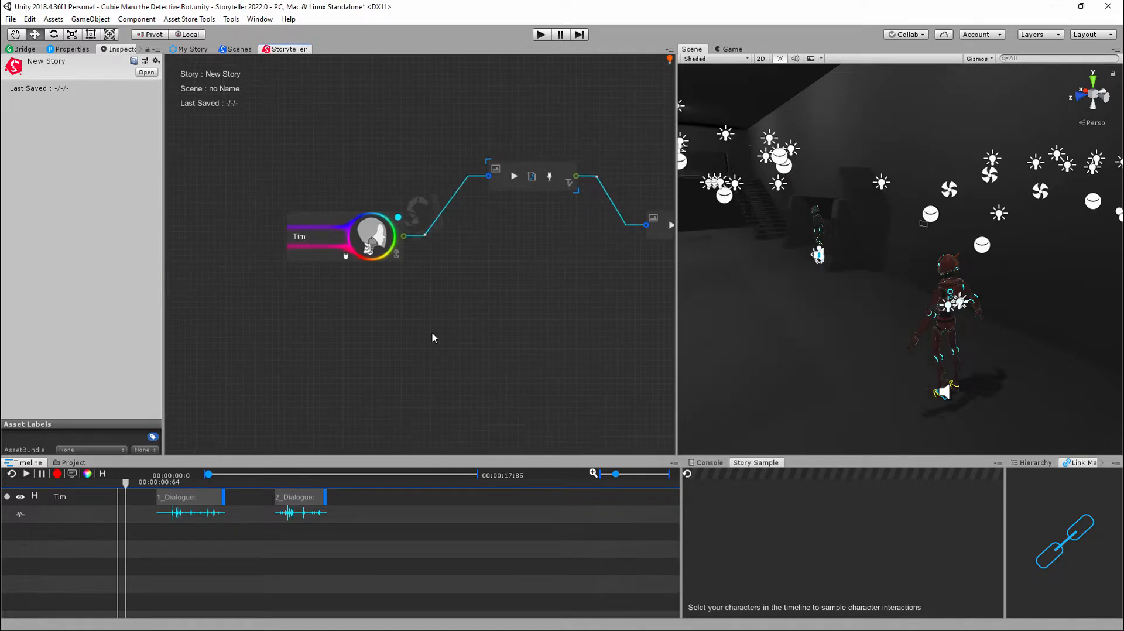
pyautogui.rightClick(326, 361)
pyautogui.click(326, 361)
pyautogui.moveTo(311, 365); pyautogui.dragTo(235, 379)
pyautogui.click(235, 379)
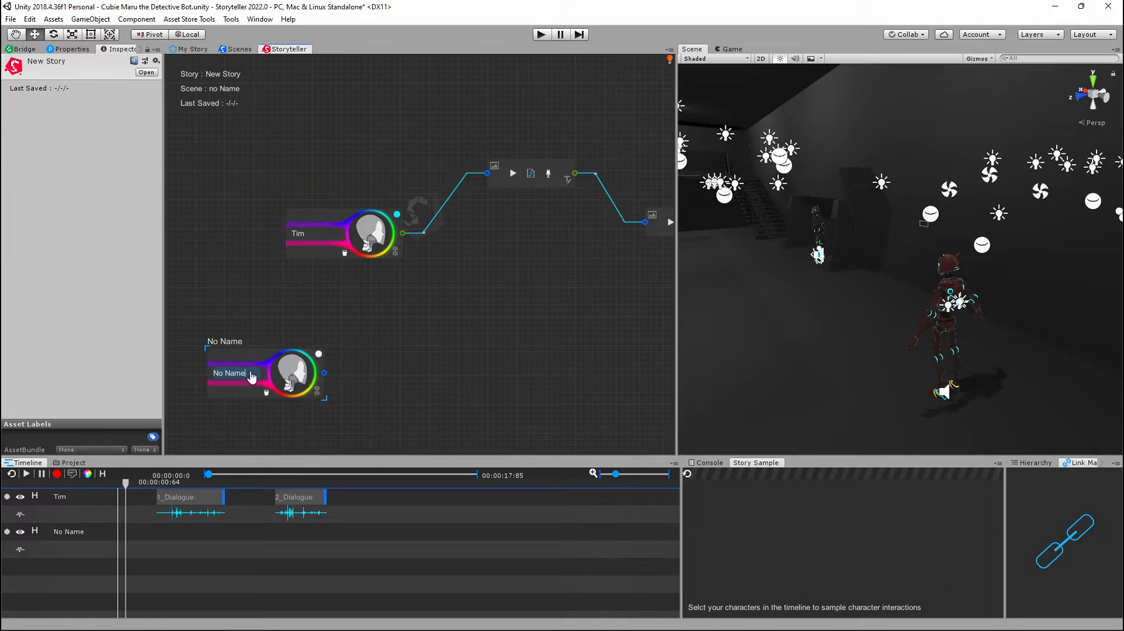
pyautogui.write('May')
pyautogui.press('Return')
# Step: Add a dialogue node beside May's character node and link May's output to it
pyautogui.rightClick(439, 351)
pyautogui.click(441, 316)
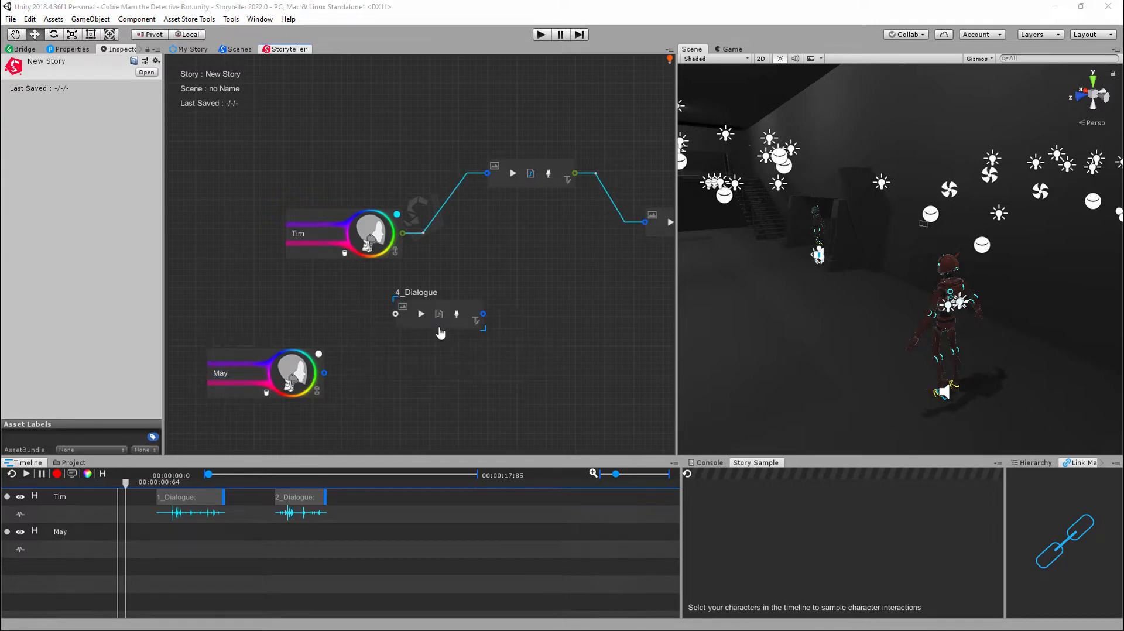
pyautogui.moveTo(324, 372); pyautogui.dragTo(395, 315)
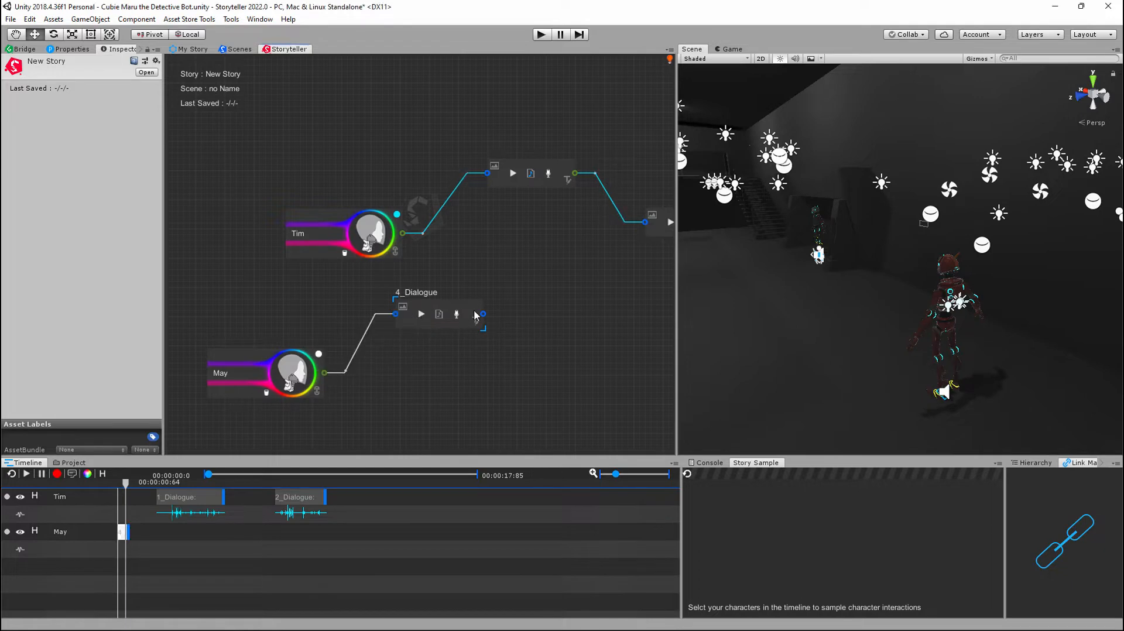
pyautogui.moveTo(475, 316); pyautogui.dragTo(471, 350)
# Step: Add another dialogue node and chain it after May's first dialogue
pyautogui.rightClick(548, 347)
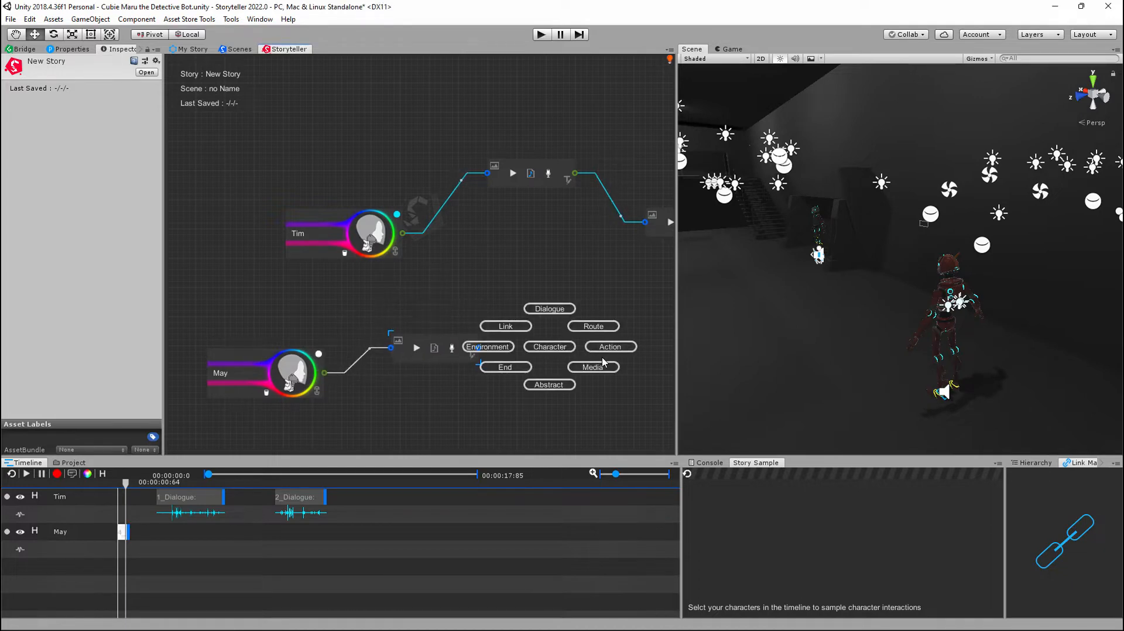
pyautogui.click(549, 309)
pyautogui.moveTo(478, 347); pyautogui.dragTo(597, 387)
pyautogui.moveTo(612, 327); pyautogui.dragTo(496, 282, button='middle')
pyautogui.scroll(-1, 527, 280)
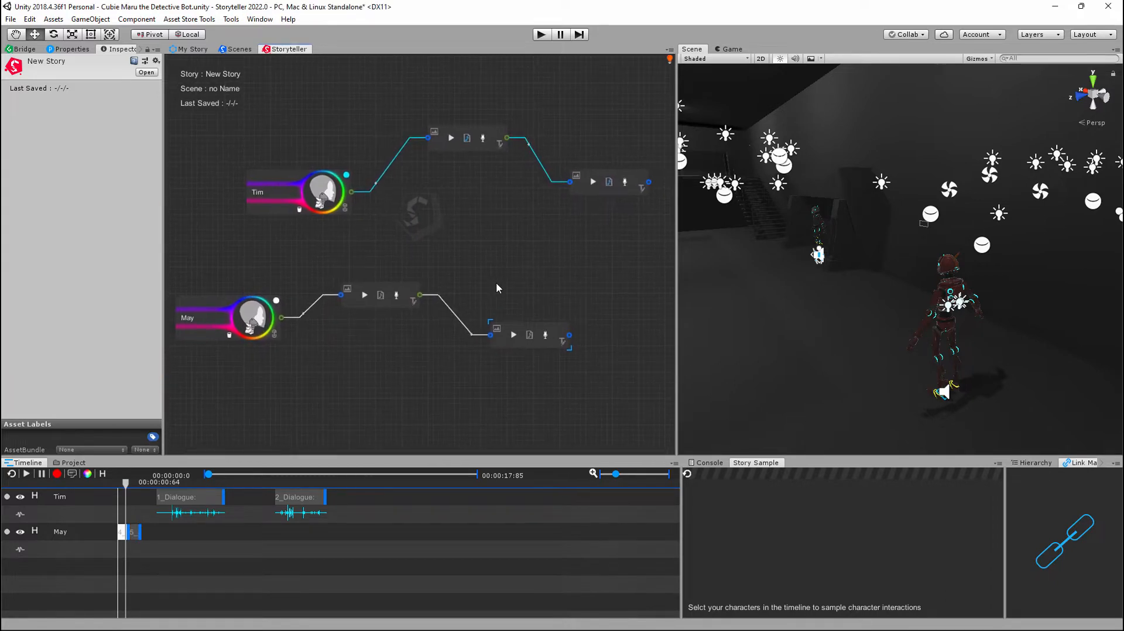
# Step: Record a voice clip in May's first dialogue node and set May's chain colour to yellow-orange
pyautogui.click(398, 299)
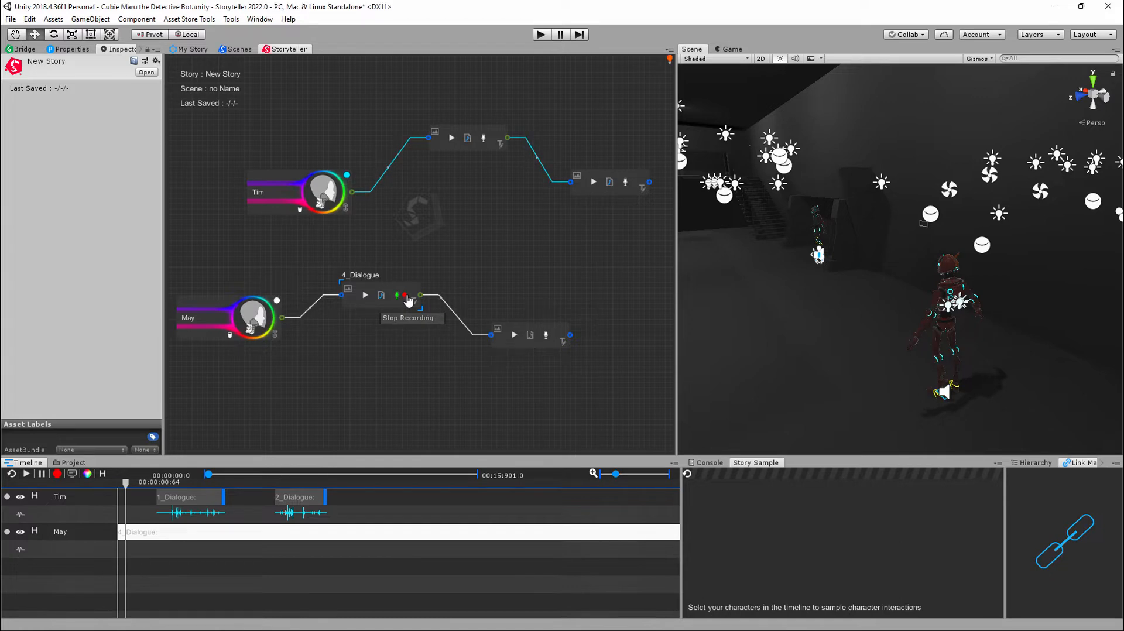
pyautogui.click(405, 296)
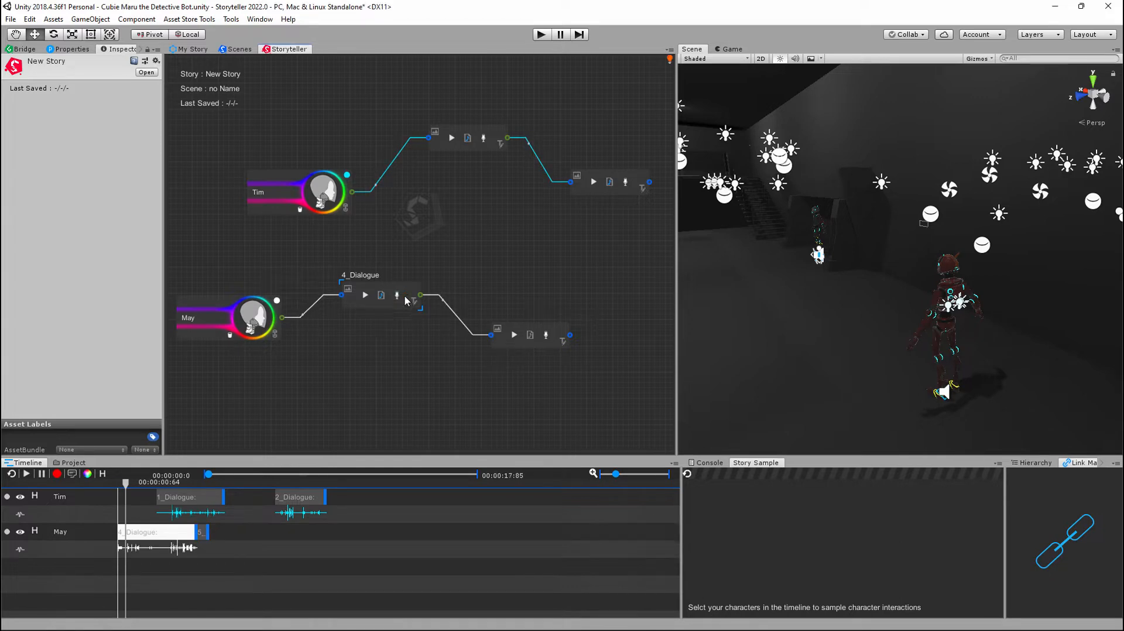
pyautogui.click(276, 300)
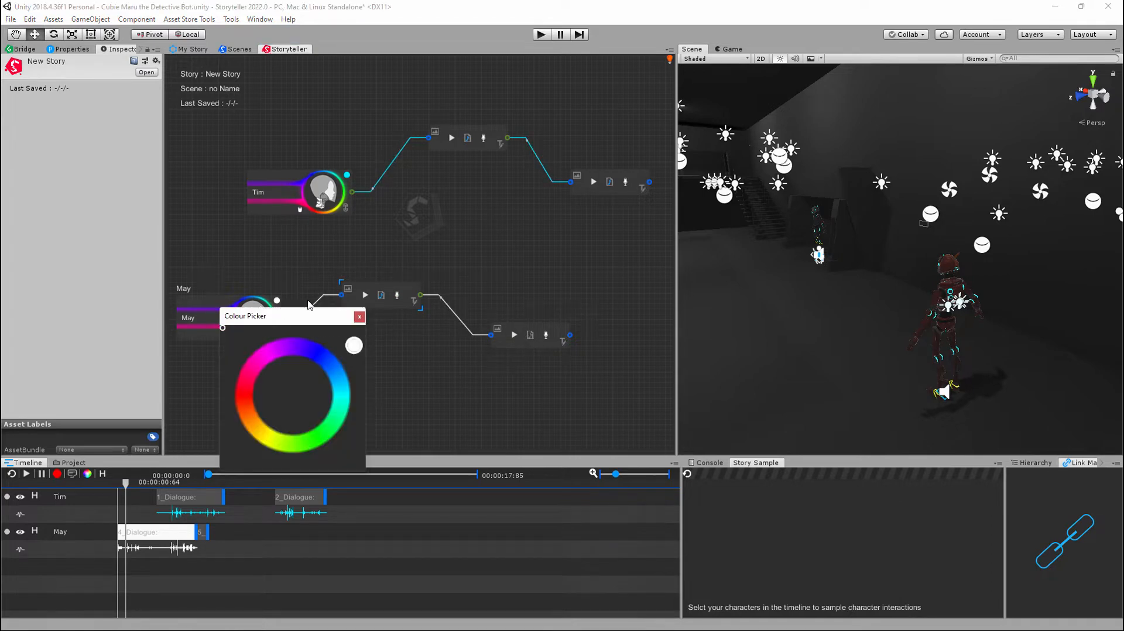
pyautogui.click(253, 417)
pyautogui.moveTo(256, 423); pyautogui.dragTo(264, 439)
pyautogui.click(359, 317)
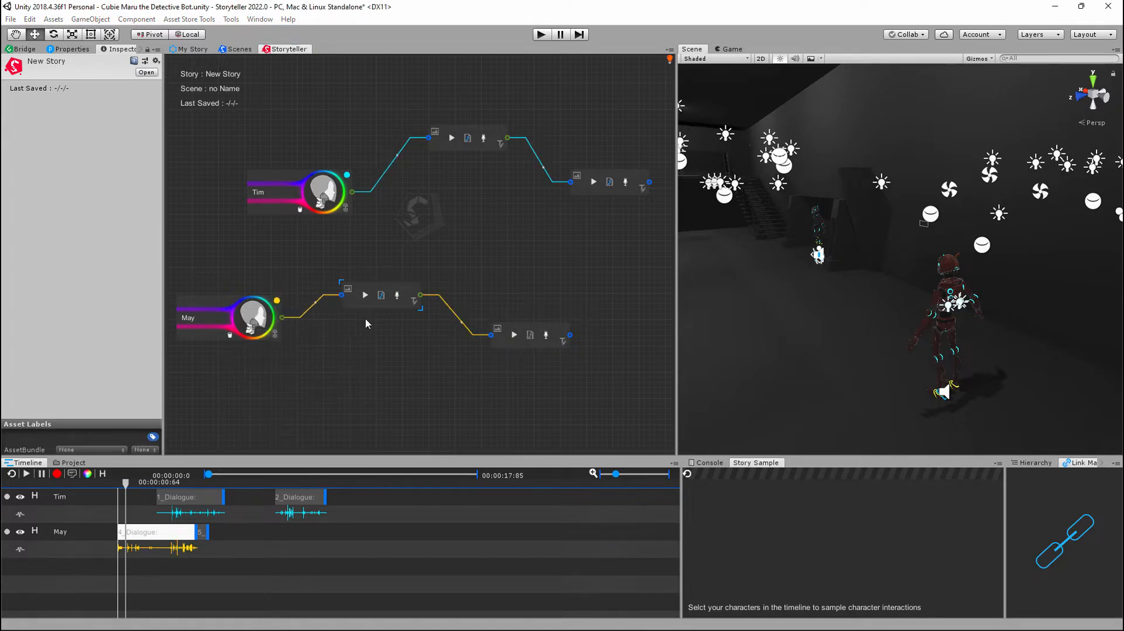
# Step: Record a voice clip in May's second dialogue node, then stagger it and Tim's clips on the timeline so the two characters alternate
pyautogui.click(546, 336)
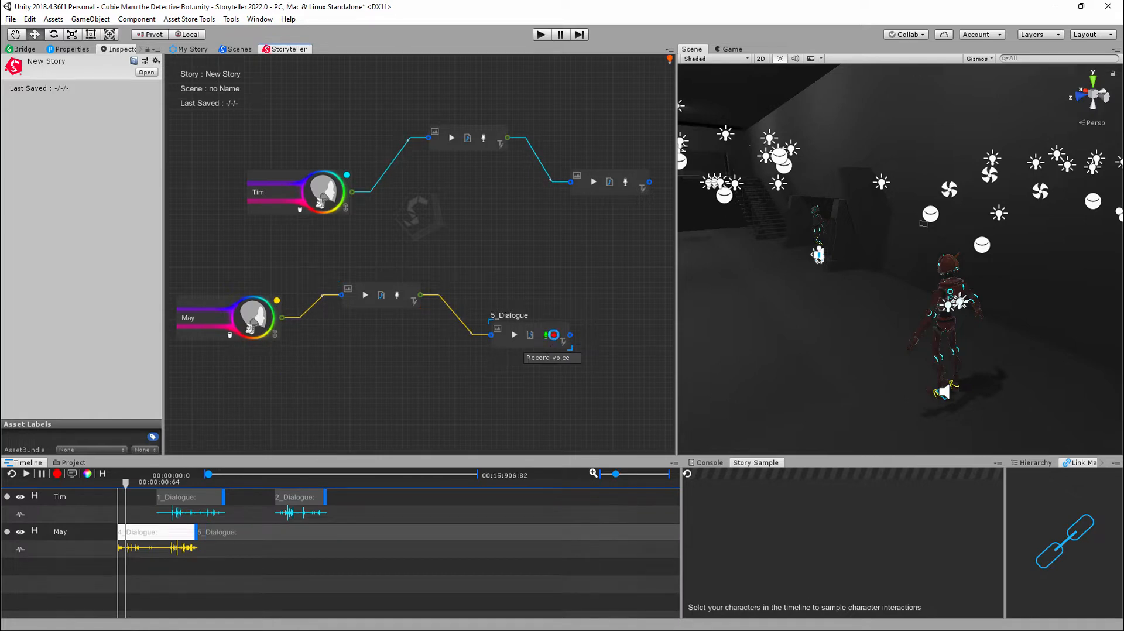
pyautogui.click(548, 339)
pyautogui.moveTo(216, 535); pyautogui.dragTo(246, 537)
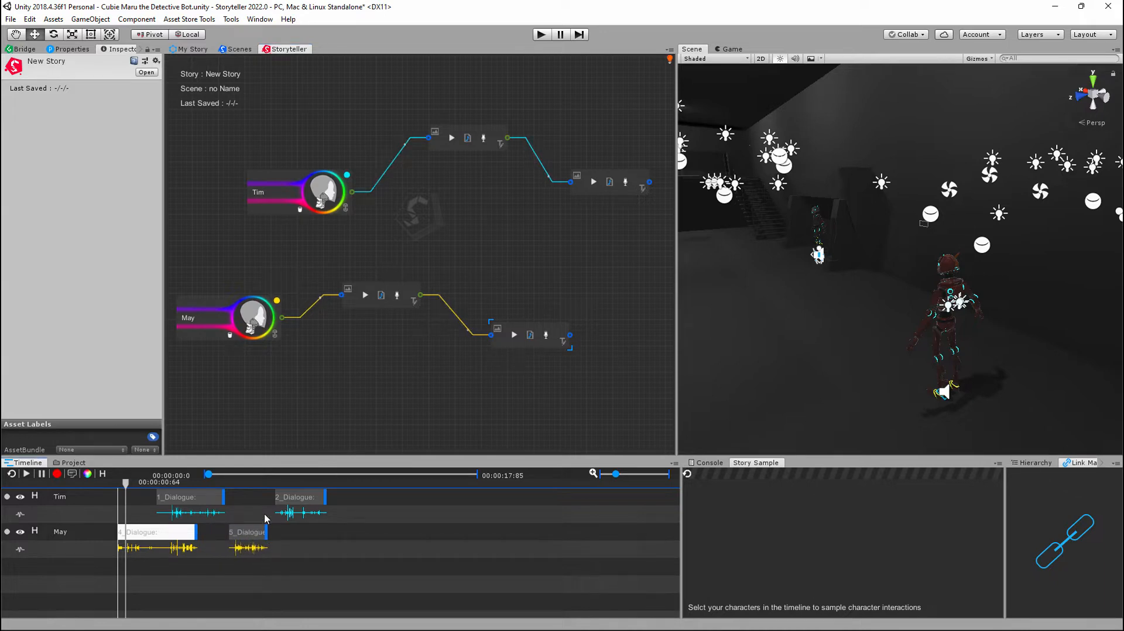
pyautogui.moveTo(211, 502); pyautogui.dragTo(260, 535)
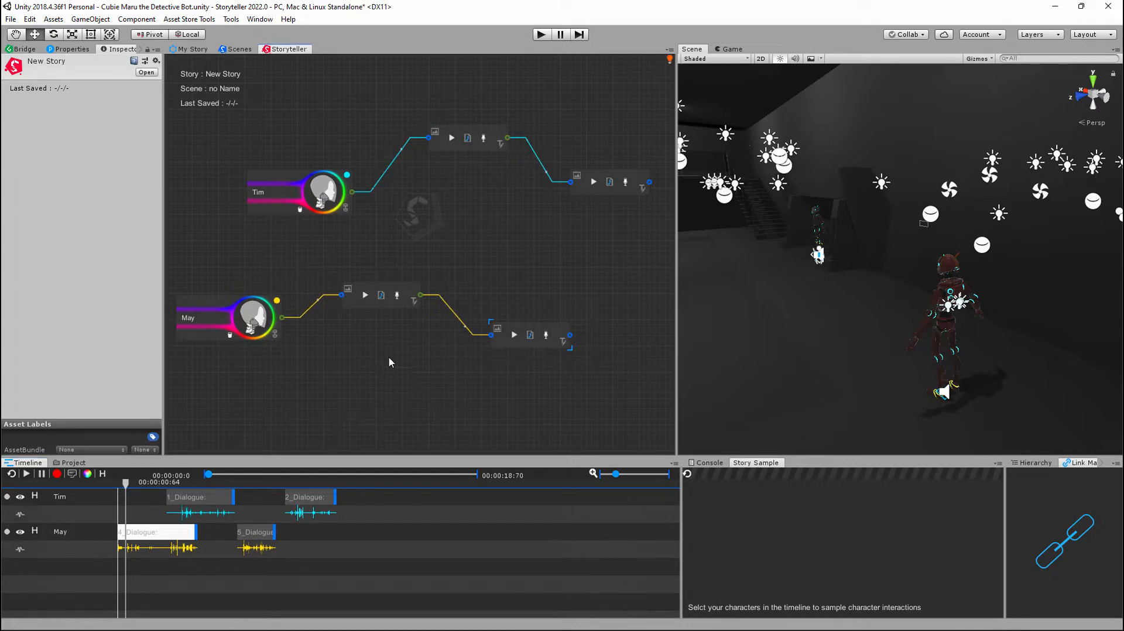
# Step: Play the voiceovers of Tim's first dialogue and May's first dialogue
pyautogui.moveTo(456, 253)
pyautogui.mouseDown(button='middle')
pyautogui.moveTo(444, 261)
pyautogui.moveTo(474, 255)
pyautogui.mouseUp(button='middle')
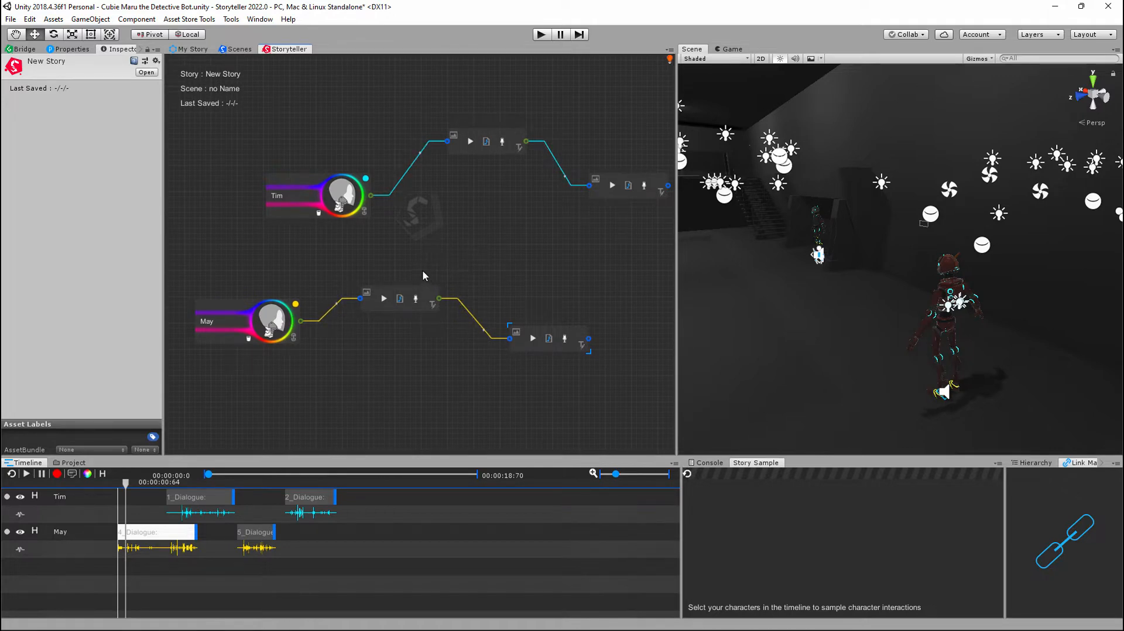
pyautogui.click(471, 143)
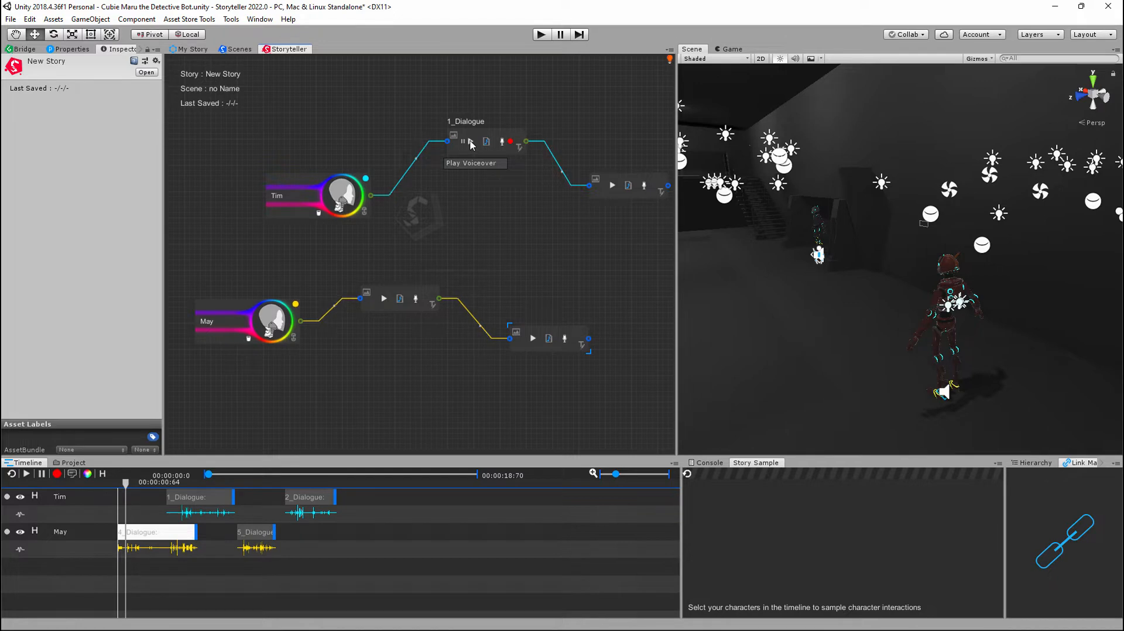
pyautogui.click(384, 299)
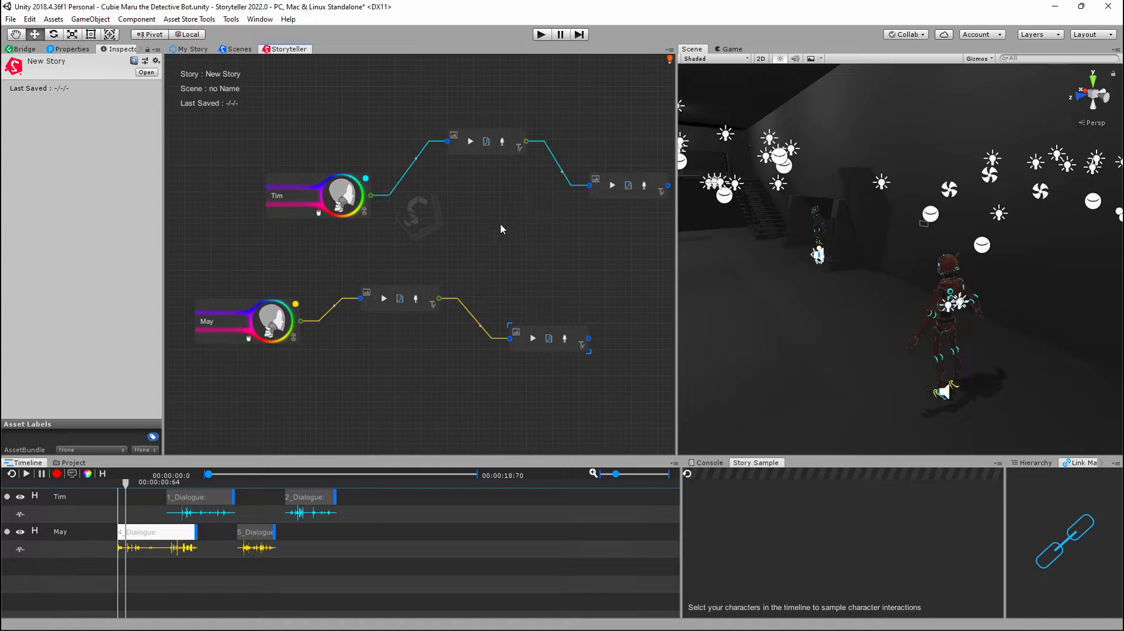
# Step: Scrub the playhead back and forth along the timeline to check when each of Tim's and May's dialogues becomes active
pyautogui.click(206, 526)
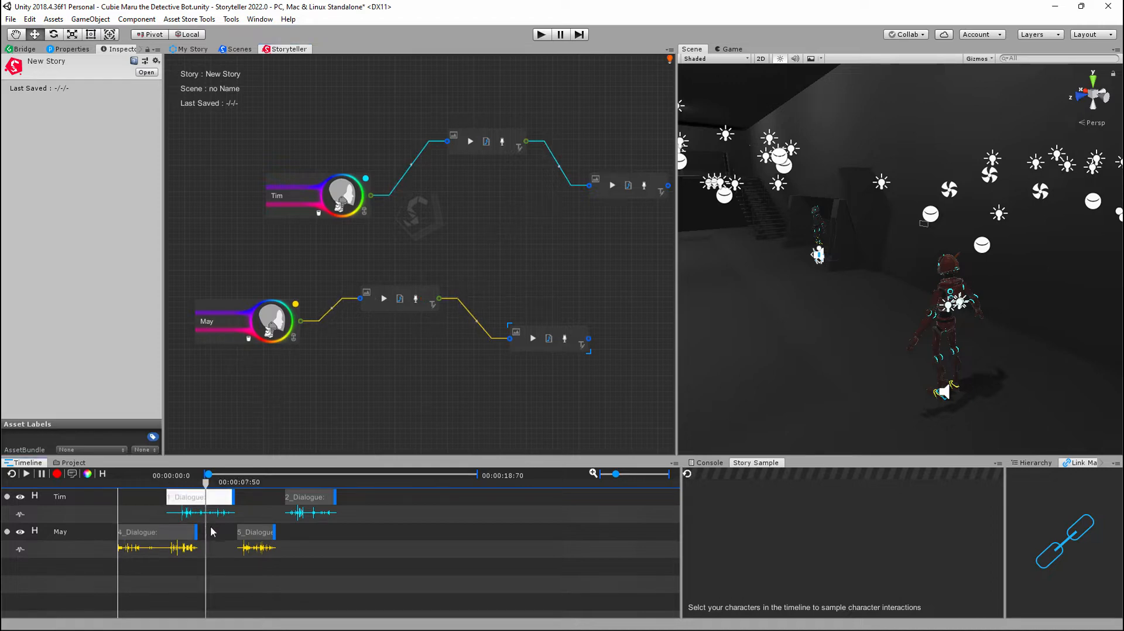
pyautogui.click(248, 566)
pyautogui.click(159, 565)
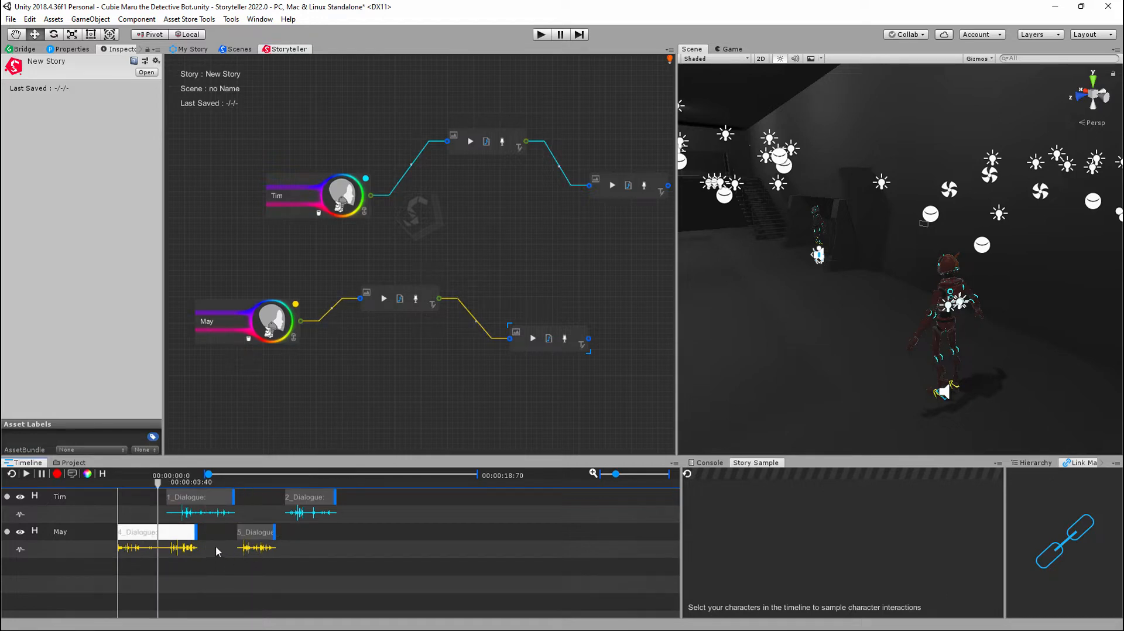
pyautogui.click(216, 549)
pyautogui.click(261, 553)
pyautogui.click(312, 547)
pyautogui.click(160, 565)
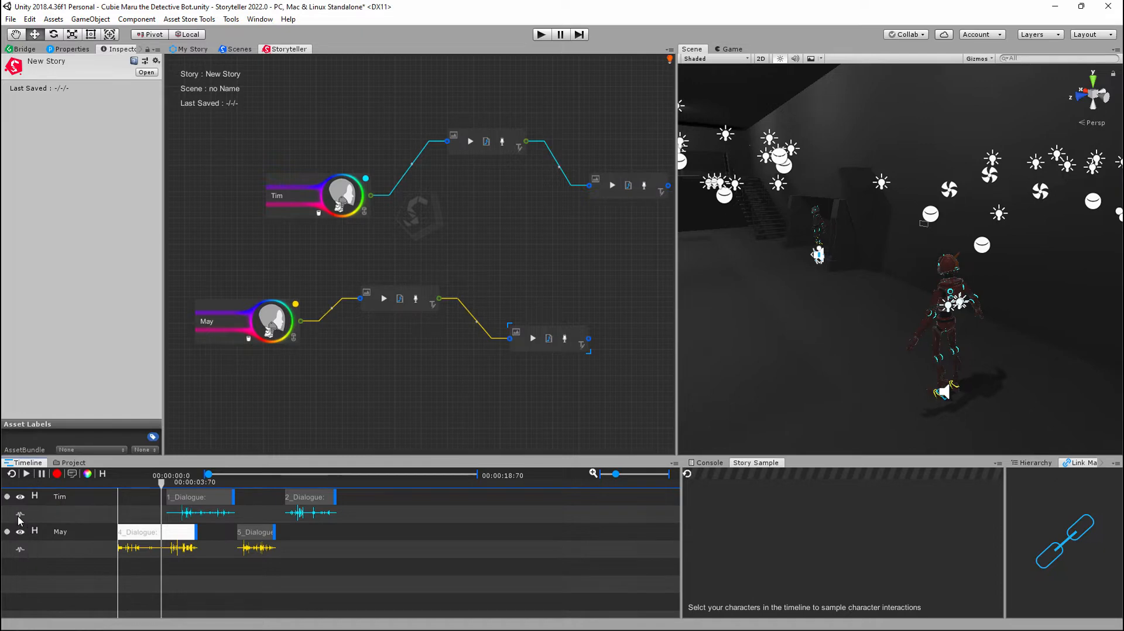
# Step: Sample the Tim and May tracks together in the Story Sample view, then deselect both tracks
pyautogui.click(7, 498)
pyautogui.click(7, 532)
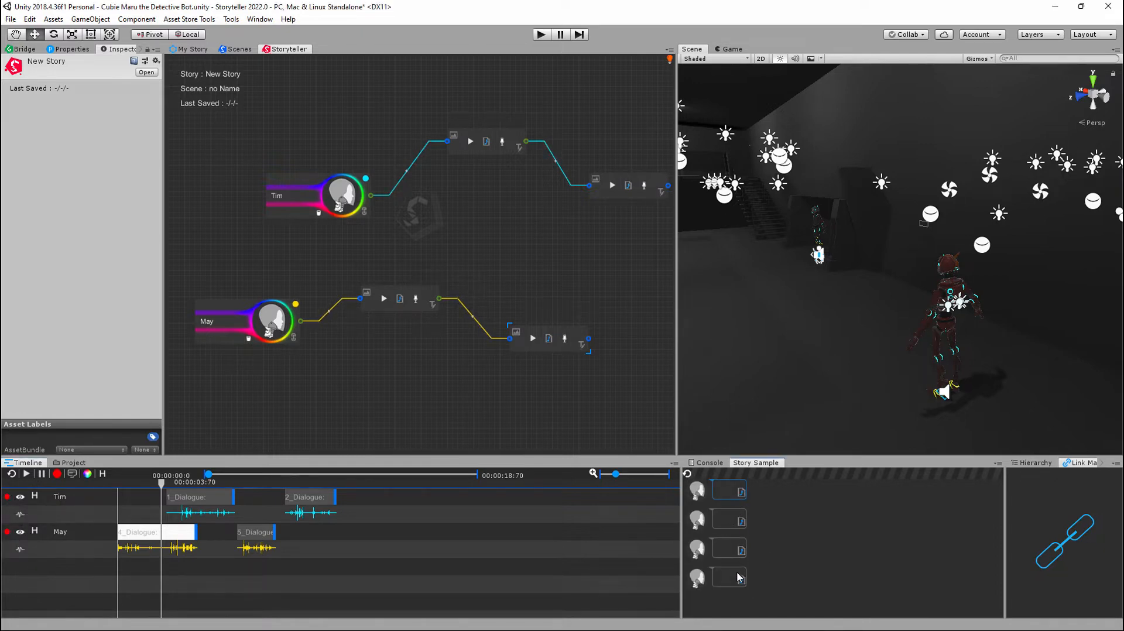
pyautogui.click(7, 497)
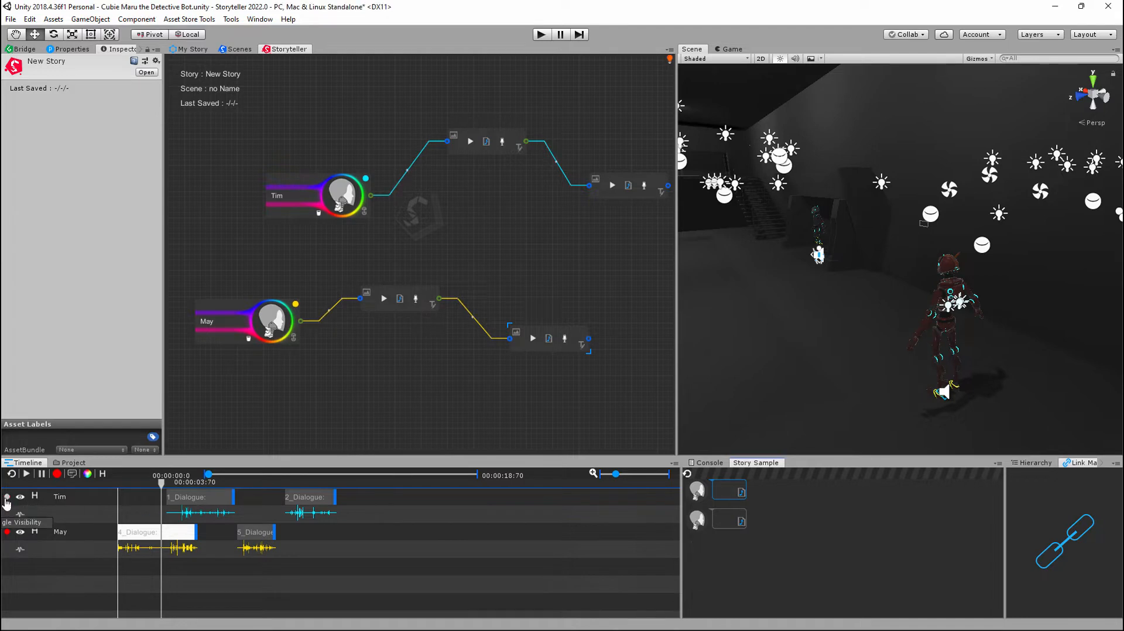
pyautogui.click(7, 531)
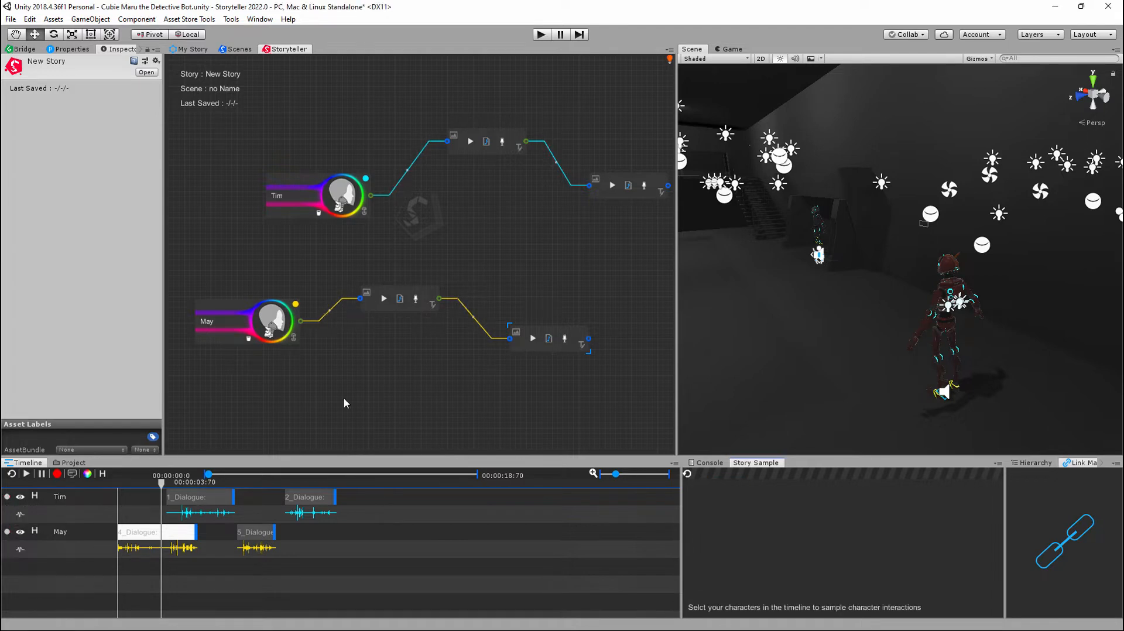
# Step: Replace the open Detective Bot scene with a new empty scene
pyautogui.click(11, 19)
pyautogui.click(41, 33)
pyautogui.click(612, 358)
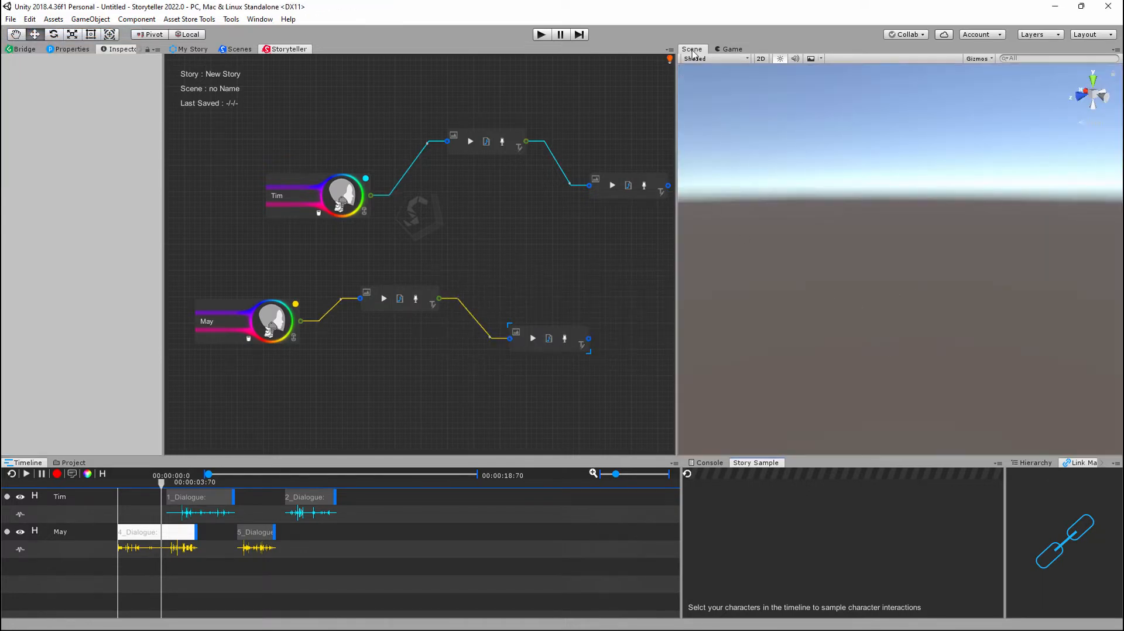
# Step: Dock the Scene and Game views alongside the Storyteller view and bring the Storyteller node canvas to the front
pyautogui.moveTo(693, 49); pyautogui.dragTo(421, 64)
pyautogui.moveTo(692, 48); pyautogui.dragTo(515, 55)
pyautogui.click(287, 50)
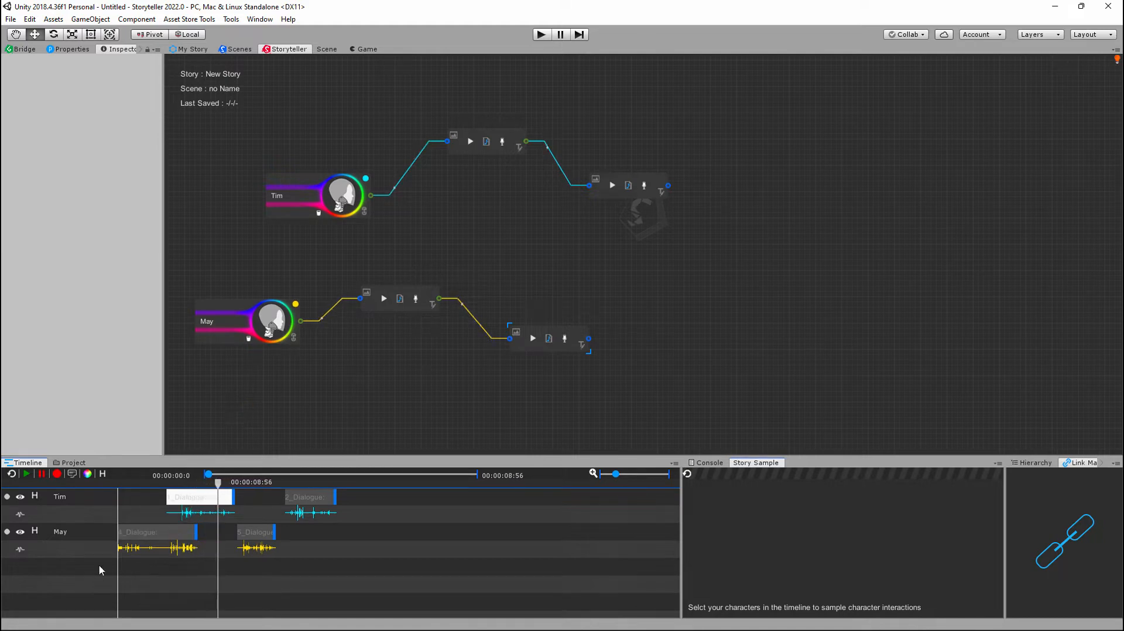
# Step: Scrub the playhead to May's first dialogue, then enlarge the timeline scale and show it from the start
pyautogui.click(161, 567)
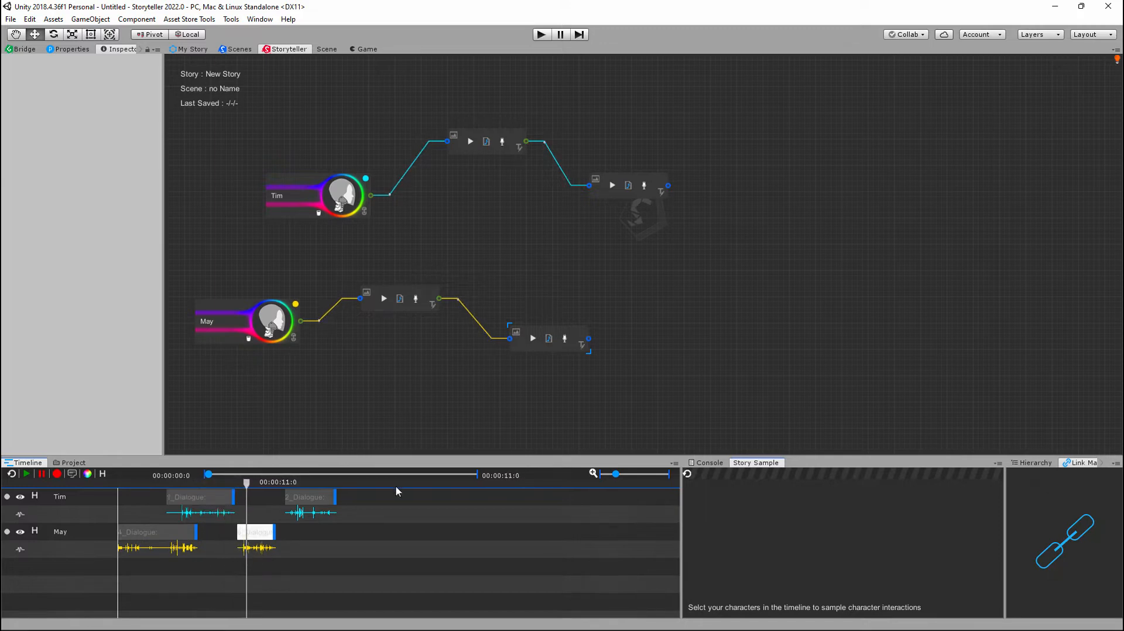
pyautogui.moveTo(615, 474); pyautogui.dragTo(646, 474)
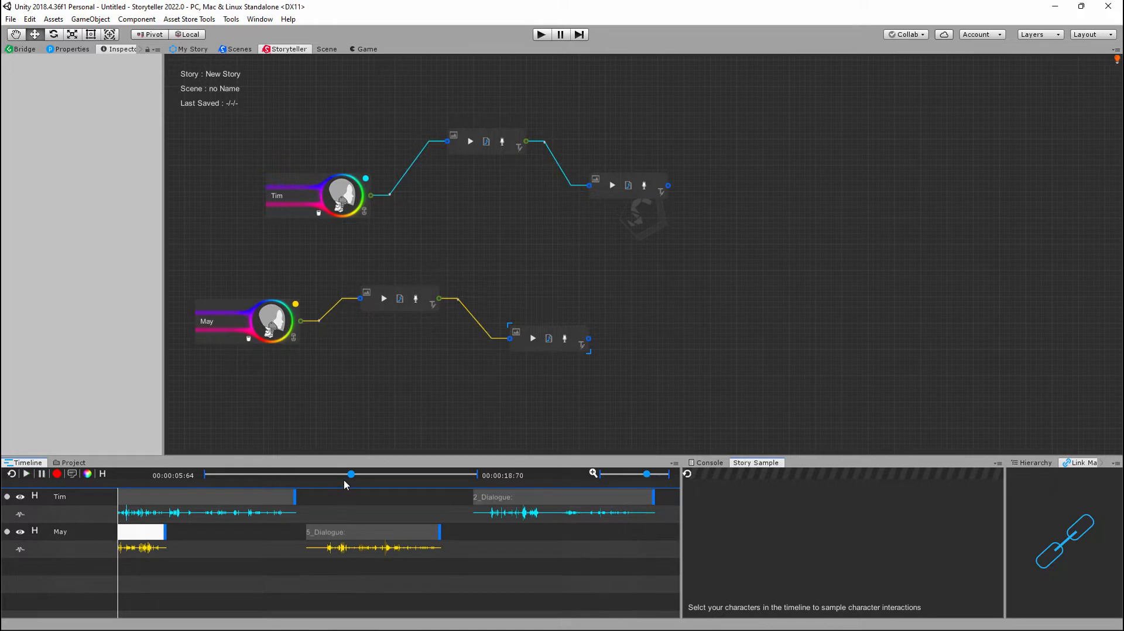
pyautogui.moveTo(351, 475); pyautogui.dragTo(209, 475)
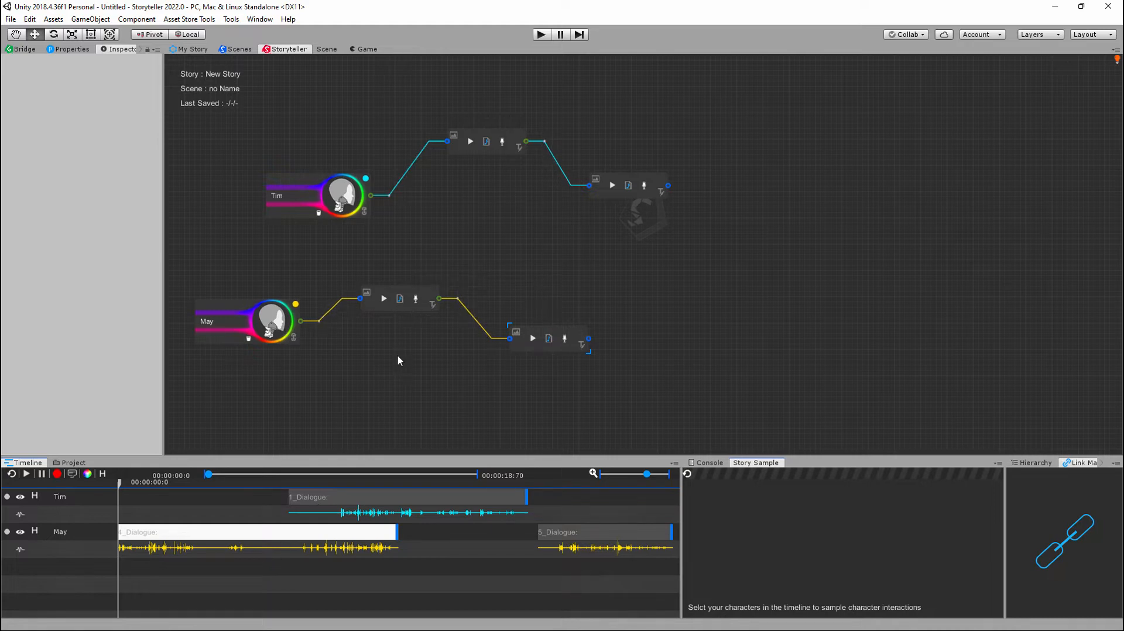
# Step: Browse to the New Story Audio Files folder in New Story Project Data and show its contents as a list
pyautogui.click(72, 463)
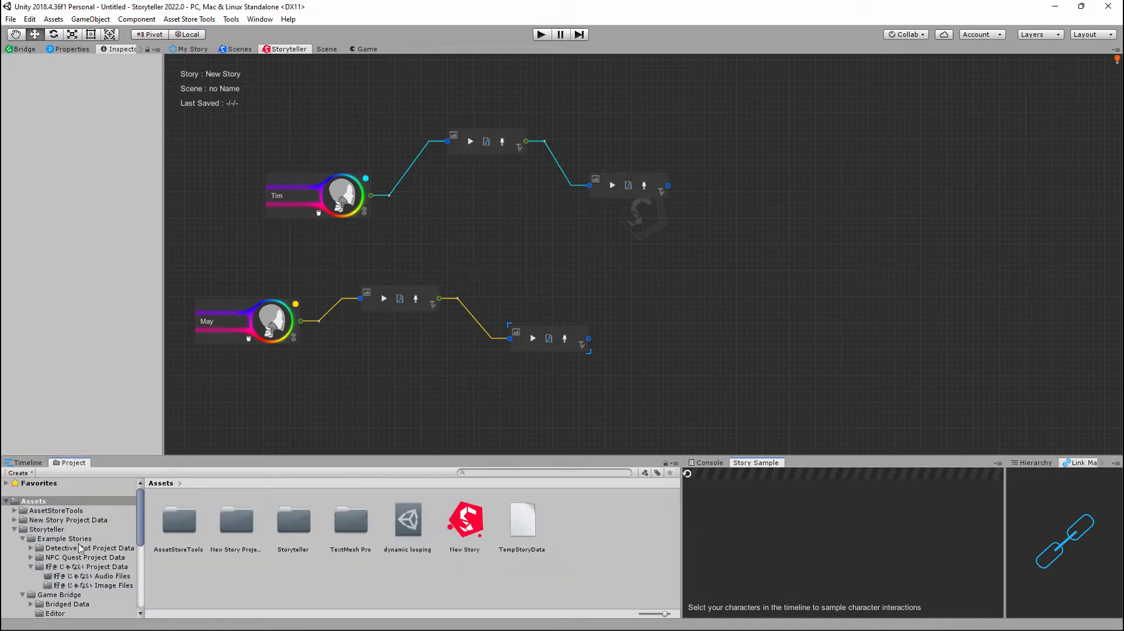
pyautogui.click(15, 529)
pyautogui.click(58, 520)
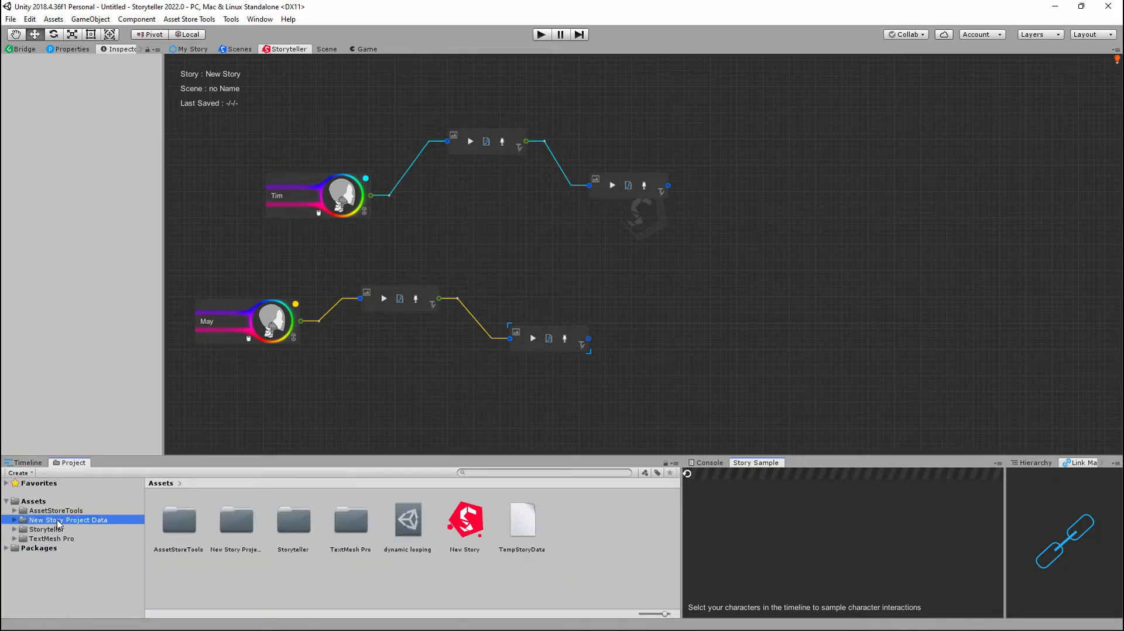
pyautogui.doubleClick(179, 520)
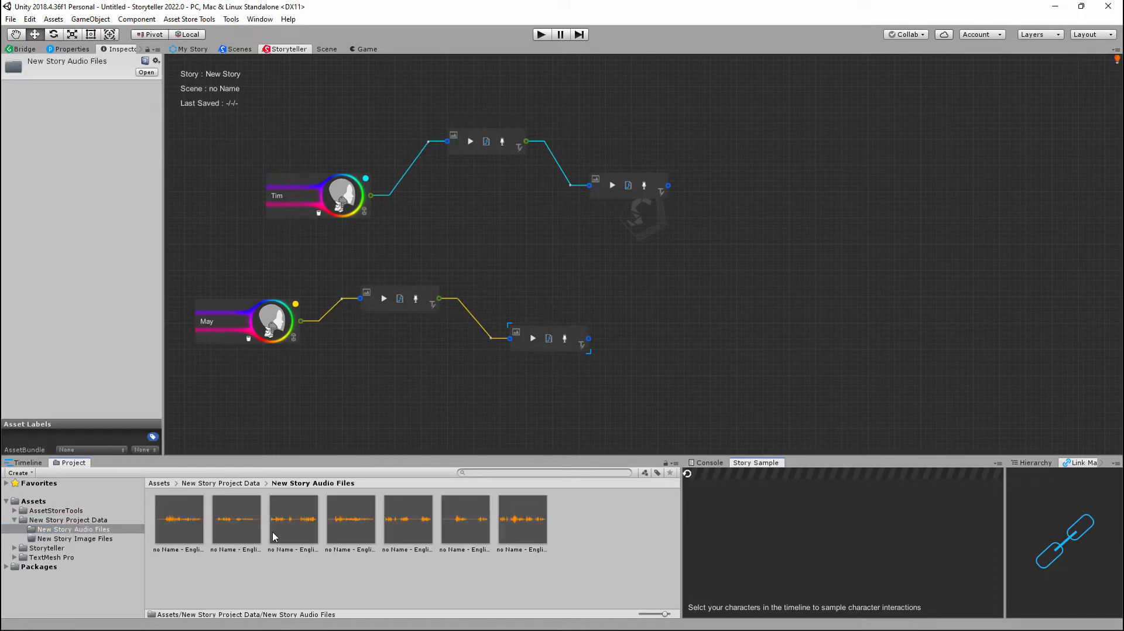
pyautogui.moveTo(665, 615); pyautogui.dragTo(641, 616)
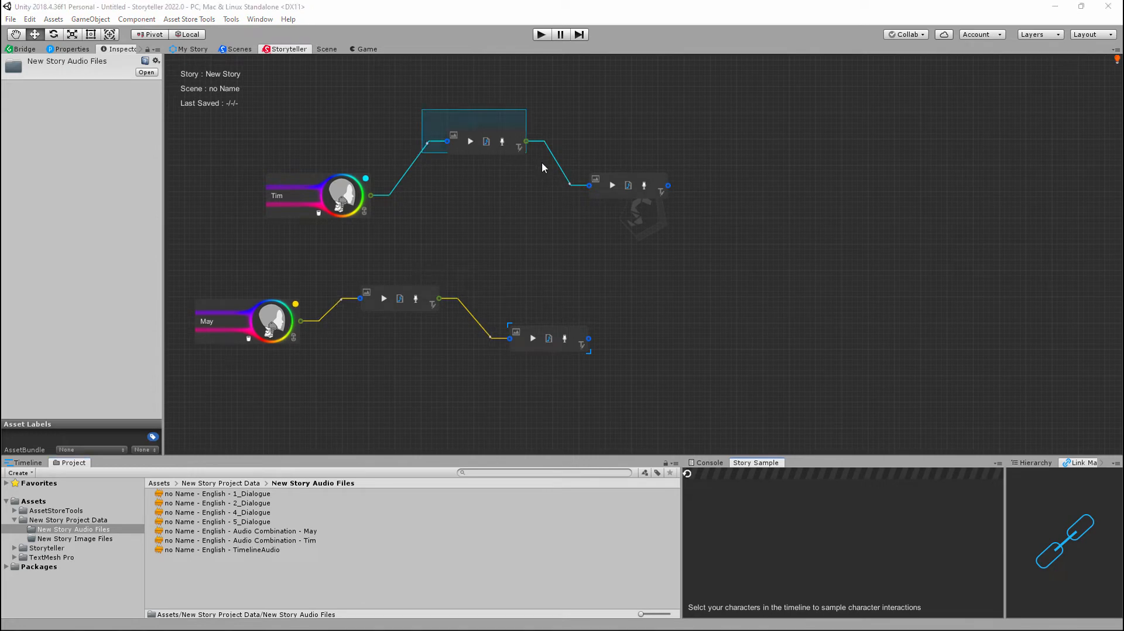
# Step: Inspect the individual audio files 2_Dialogue, 4_Dialogue and 5_Dialogue
pyautogui.click(252, 503)
pyautogui.click(251, 512)
pyautogui.click(252, 522)
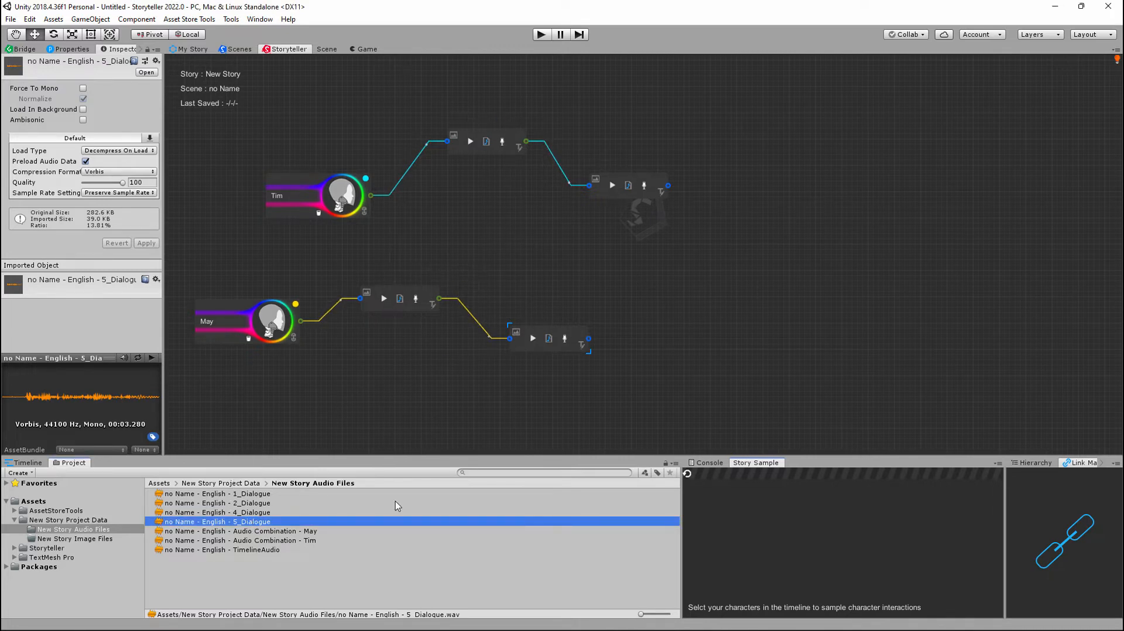
# Step: Preview the Audio Combination files for May and Tim and the TimelineAudio file
pyautogui.click(266, 532)
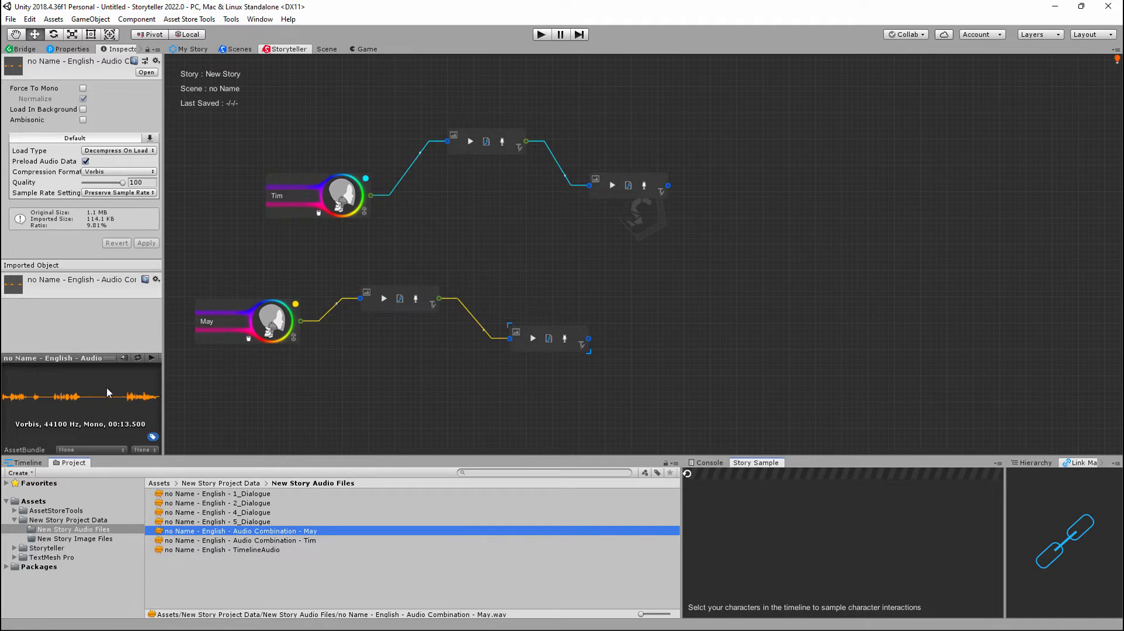
pyautogui.click(151, 358)
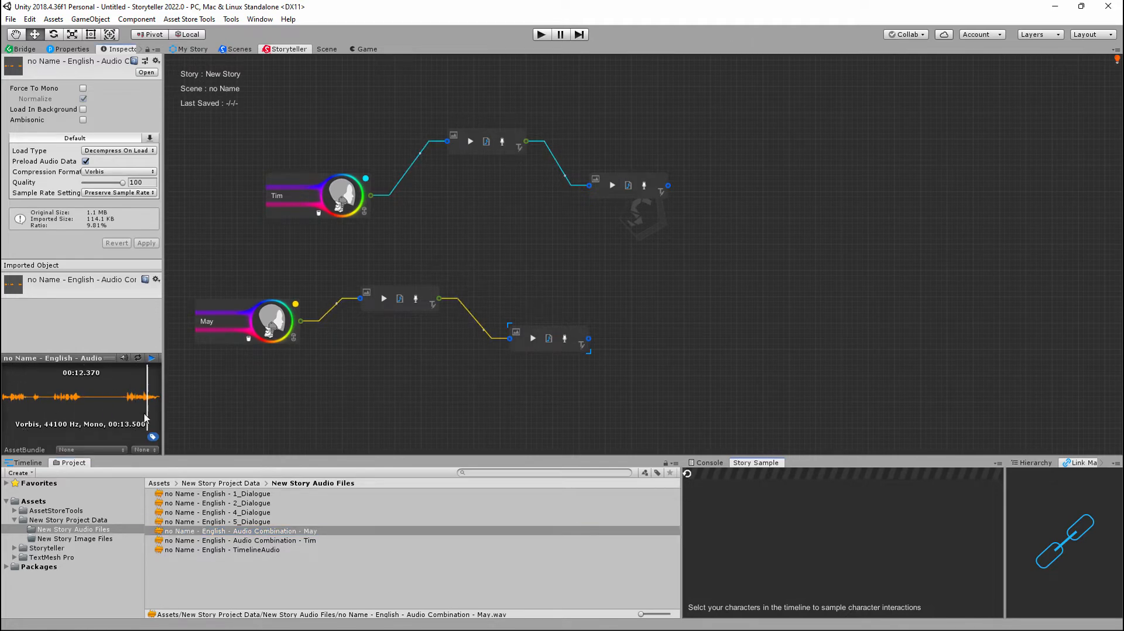
pyautogui.click(316, 539)
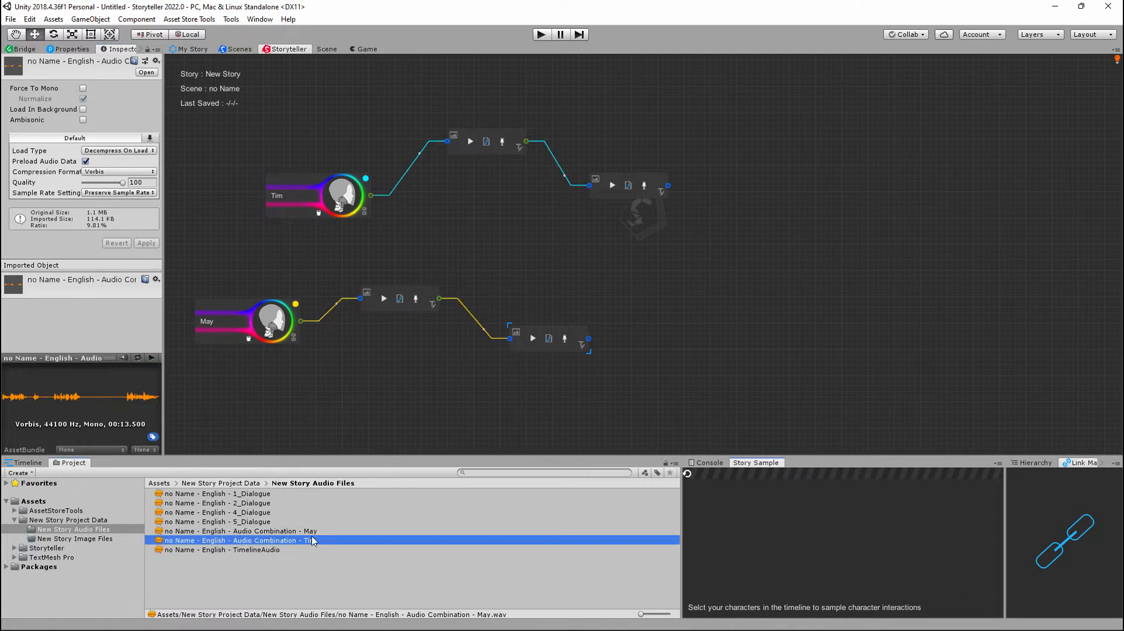
pyautogui.click(69, 408)
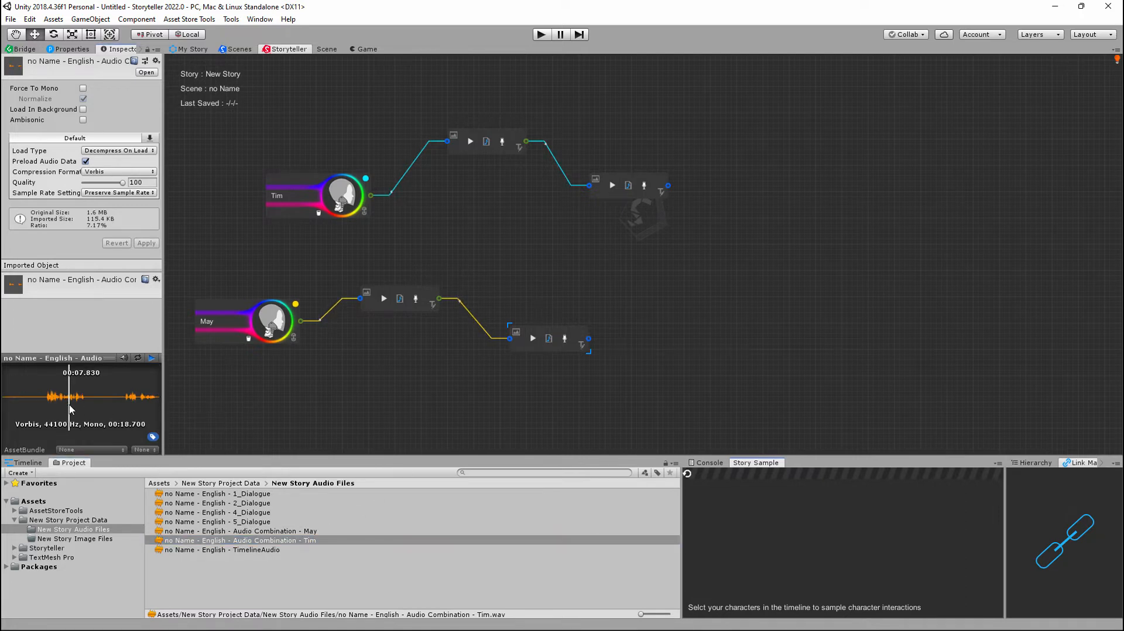
pyautogui.click(134, 405)
pyautogui.click(275, 551)
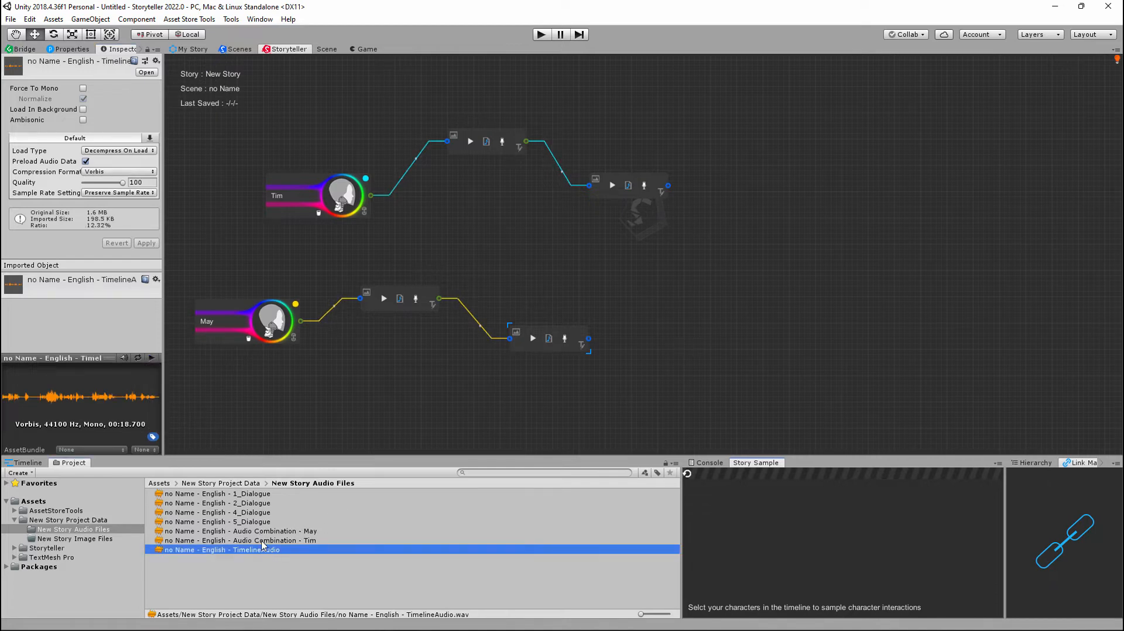
pyautogui.click(150, 361)
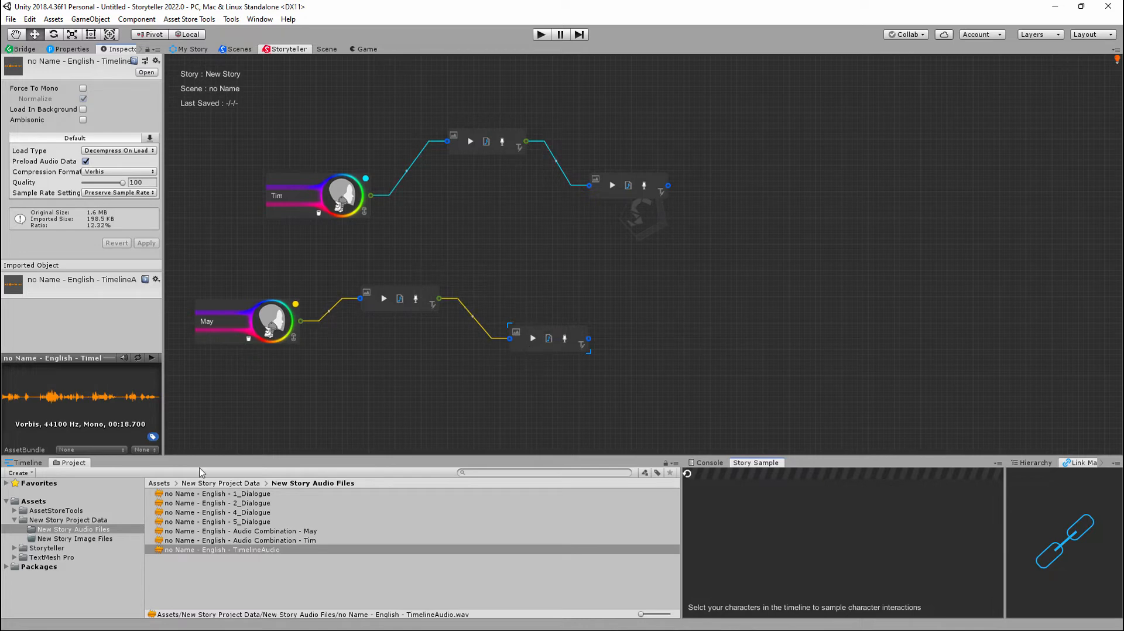
# Step: Return to the timeline and assign the audio file no Name - English - TimelineAudio to May's second dialogue node
pyautogui.click(29, 463)
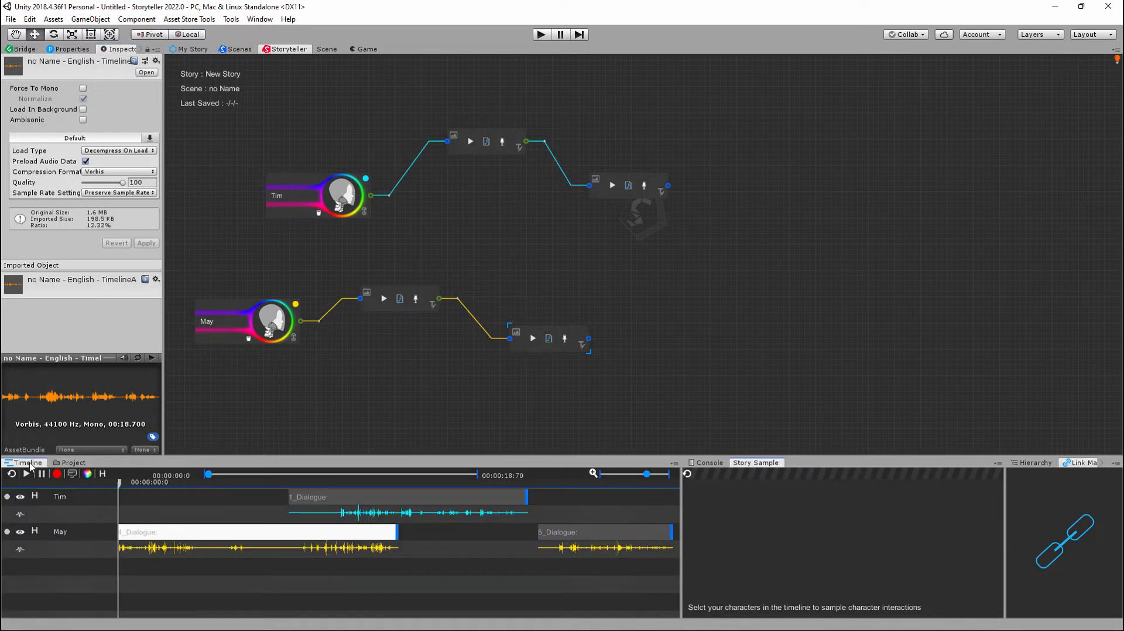
pyautogui.click(550, 343)
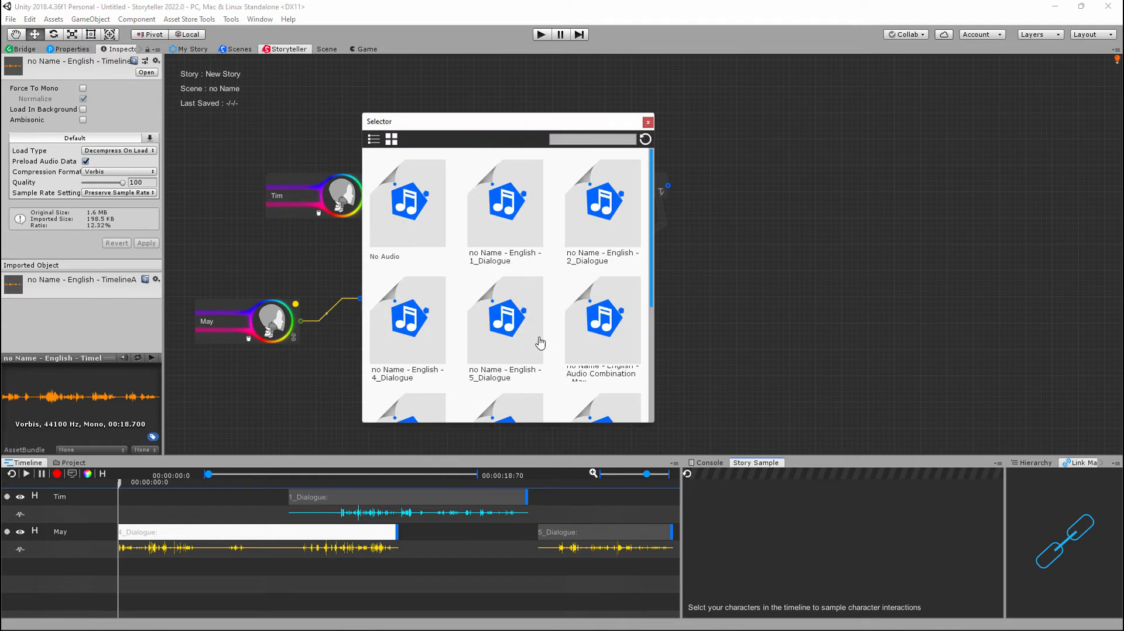
pyautogui.scroll(-2, 507, 248)
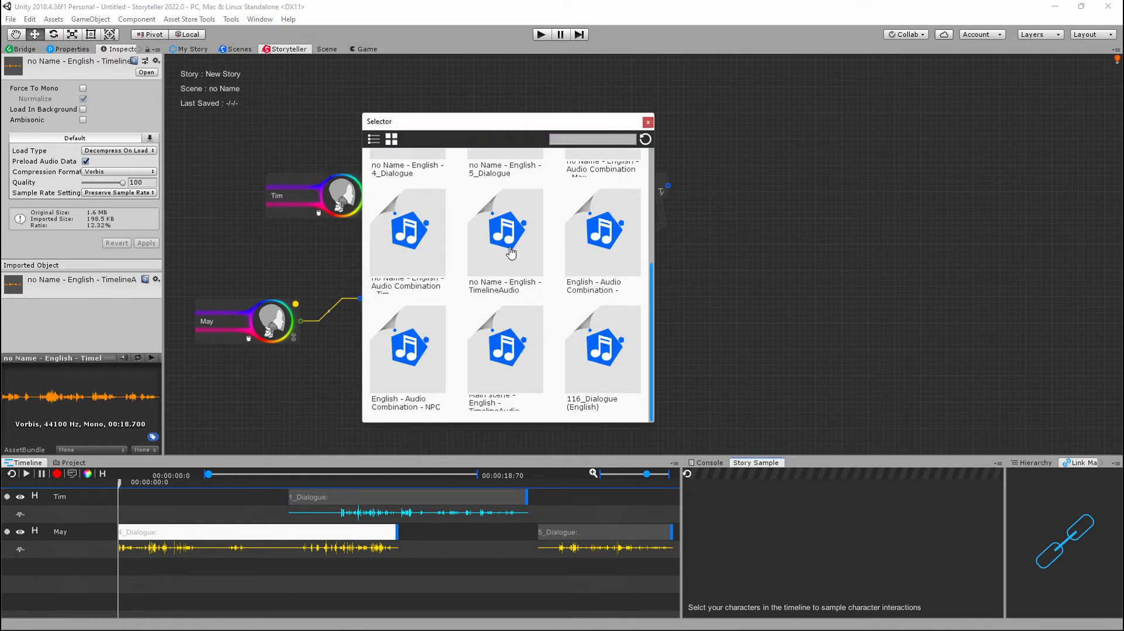
pyautogui.doubleClick(506, 249)
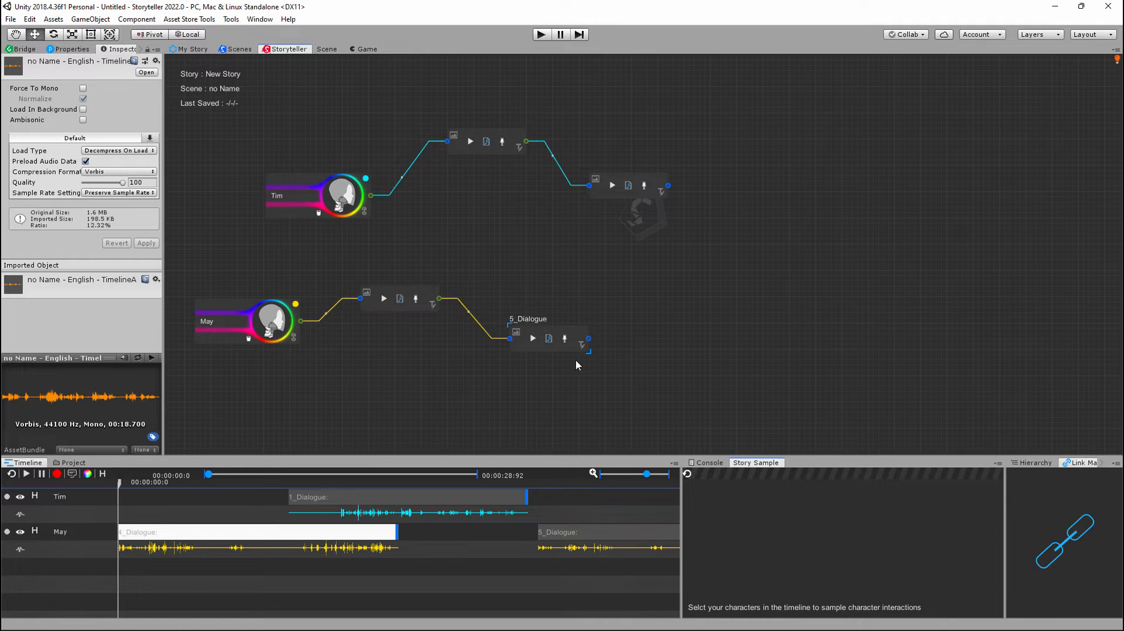
# Step: Clear the audio from May's second dialogue node and assign no Name - English - TimelineAudio to it again as the sound effect
pyautogui.click(548, 339)
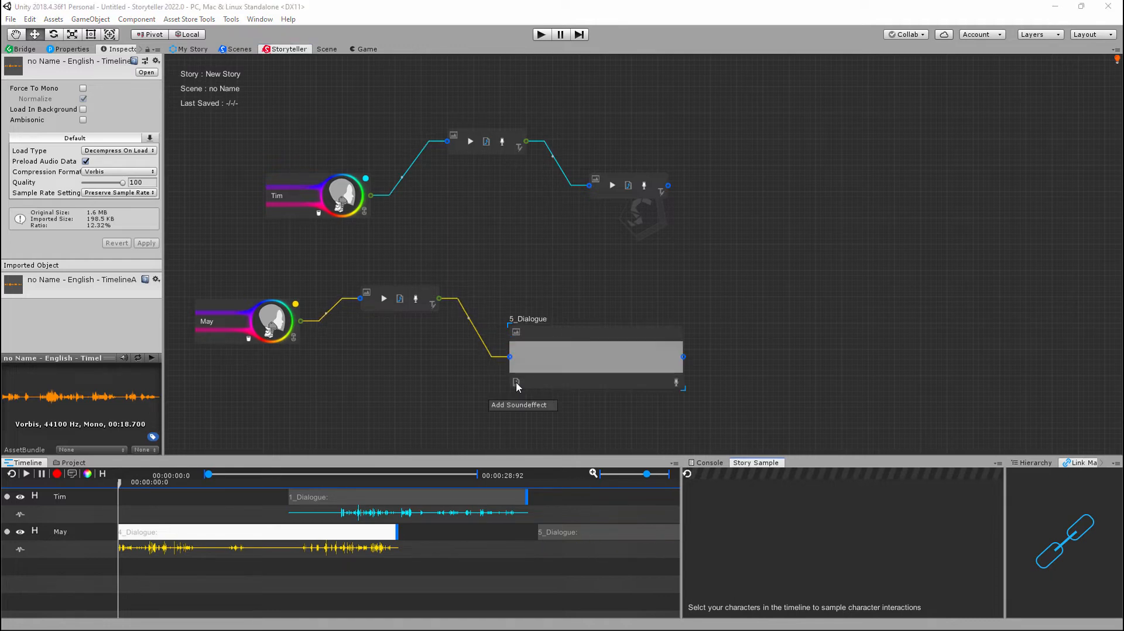
pyautogui.click(515, 381)
pyautogui.doubleClick(513, 262)
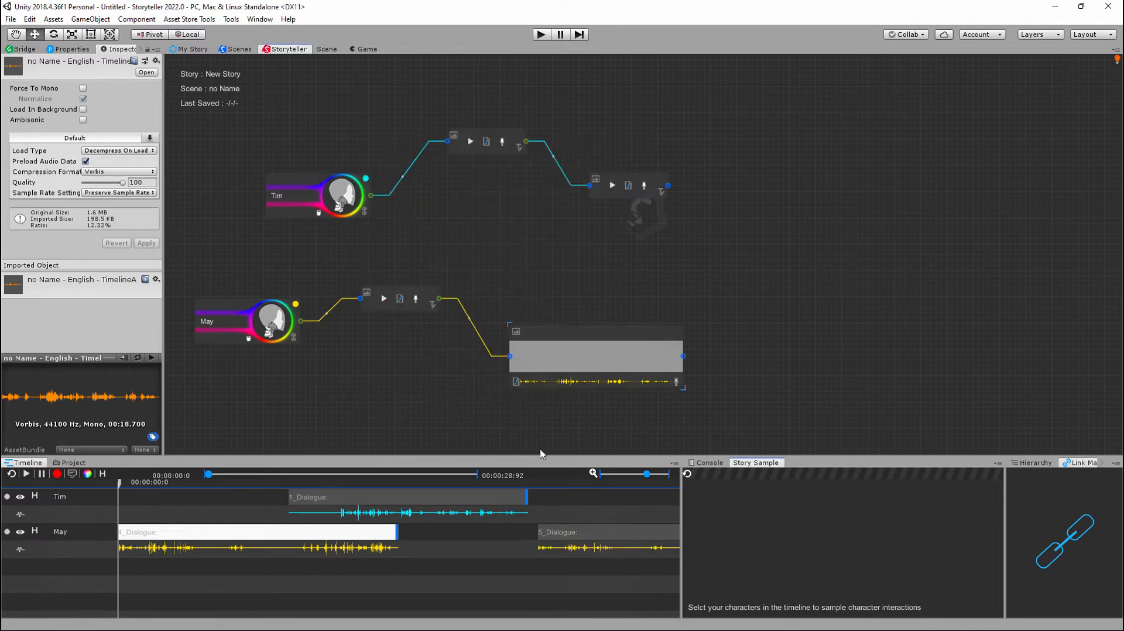
pyautogui.click(676, 382)
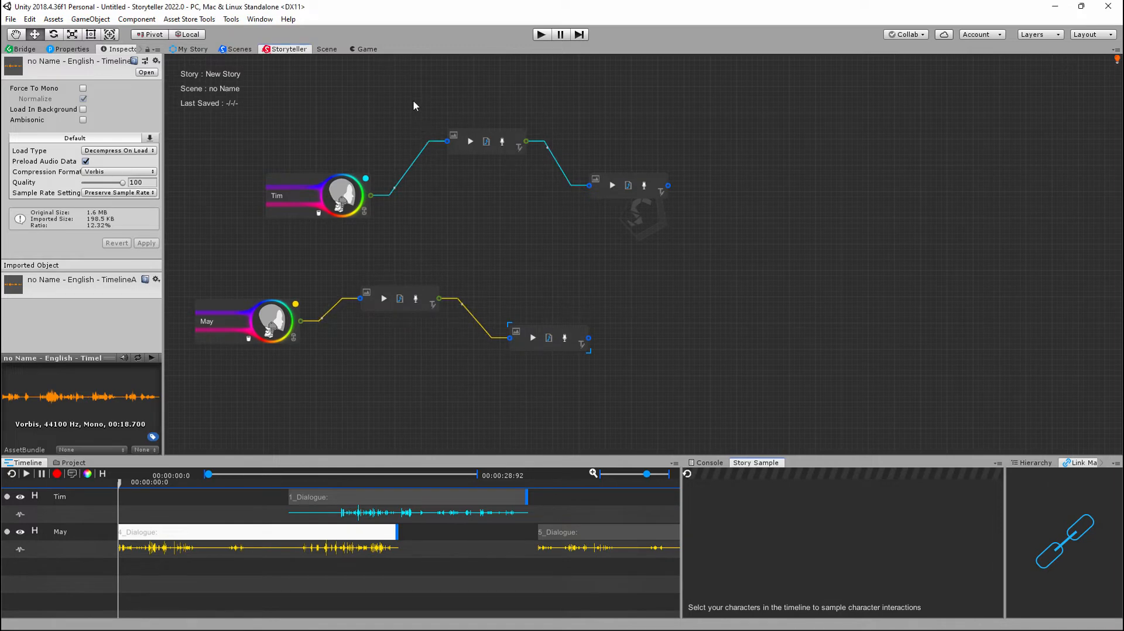
# Step: Open the Languages window and move it clear of the Tim and May node chains
pyautogui.moveTo(414, 98); pyautogui.dragTo(729, 241)
pyautogui.rightClick(582, 251)
pyautogui.moveTo(682, 295)
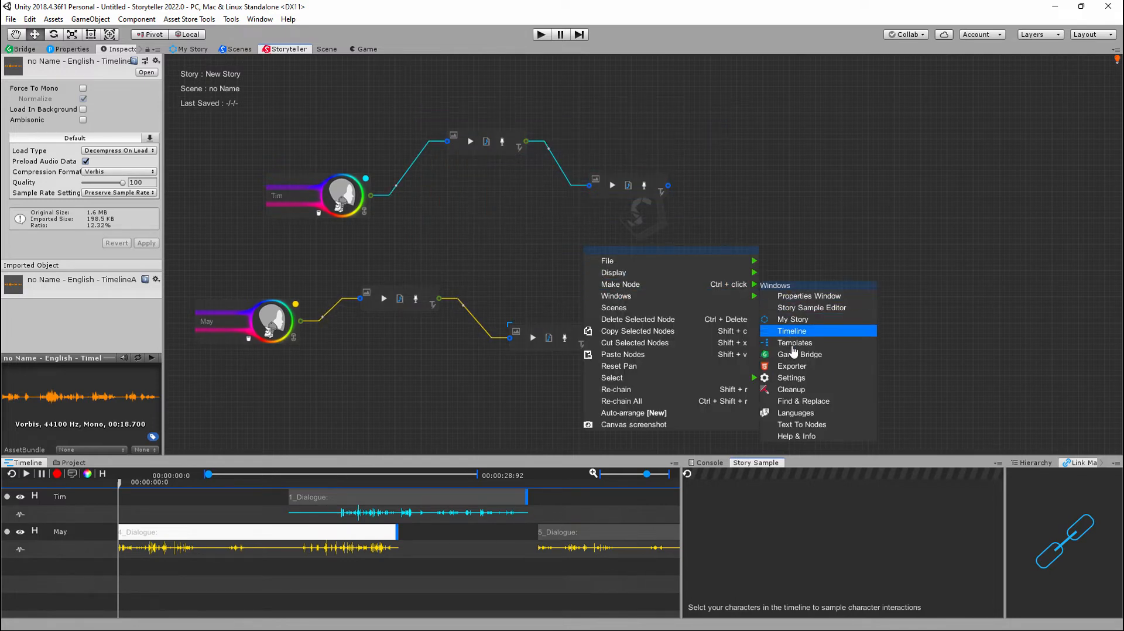
pyautogui.click(802, 414)
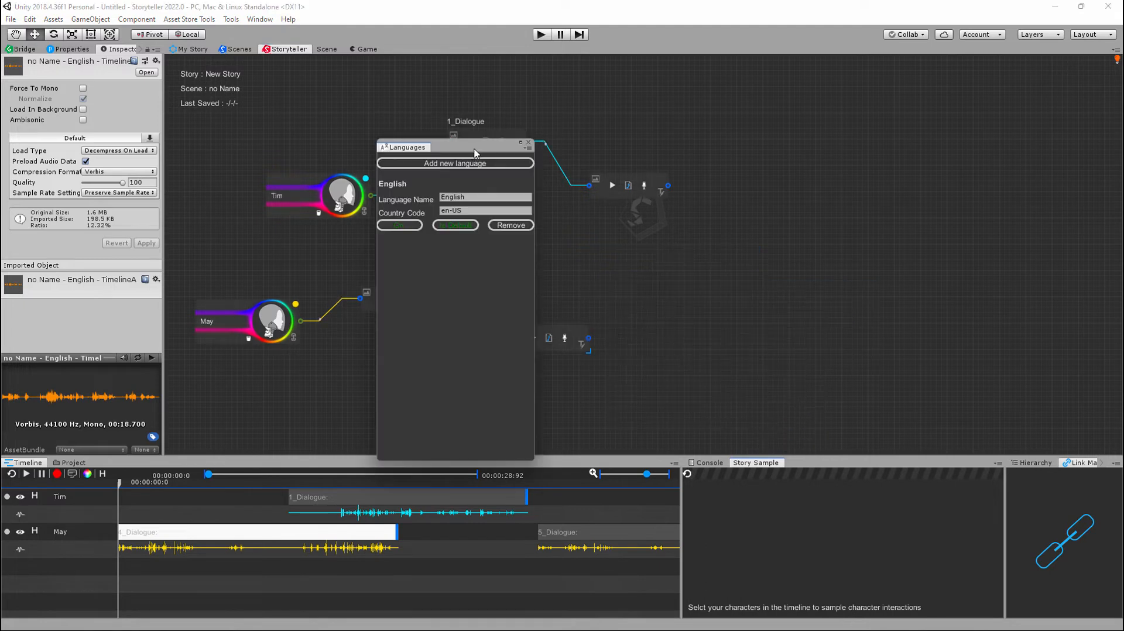
pyautogui.moveTo(473, 151); pyautogui.dragTo(855, 112)
# Step: Add a language named Japanese with country code jp-JPN and make it the default
pyautogui.click(832, 126)
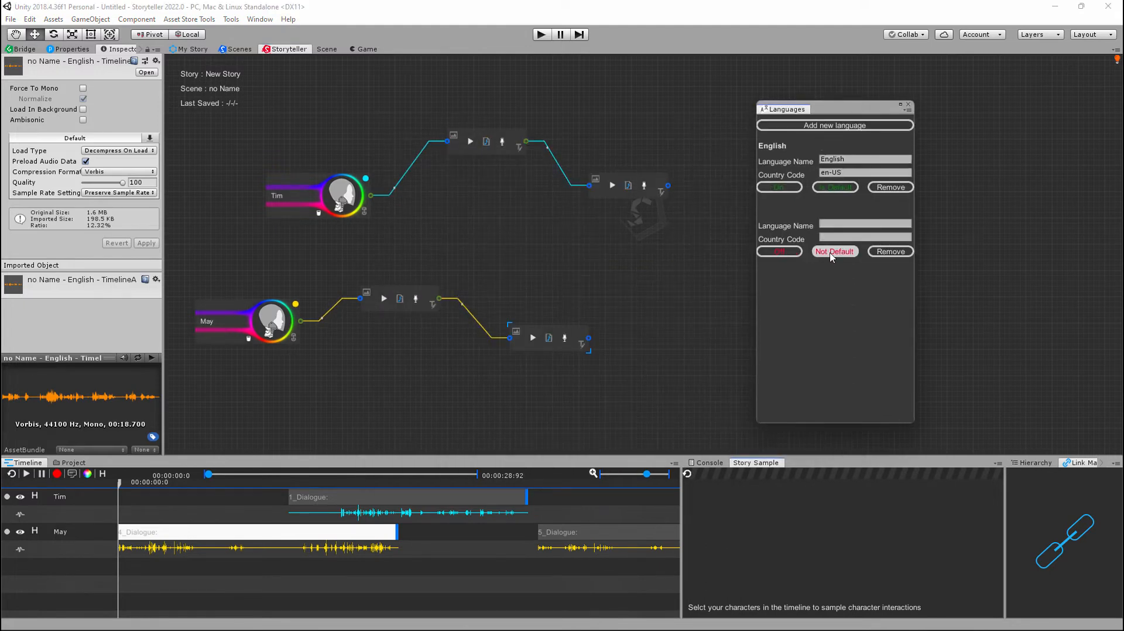
pyautogui.click(837, 223)
pyautogui.click(837, 238)
pyautogui.click(835, 253)
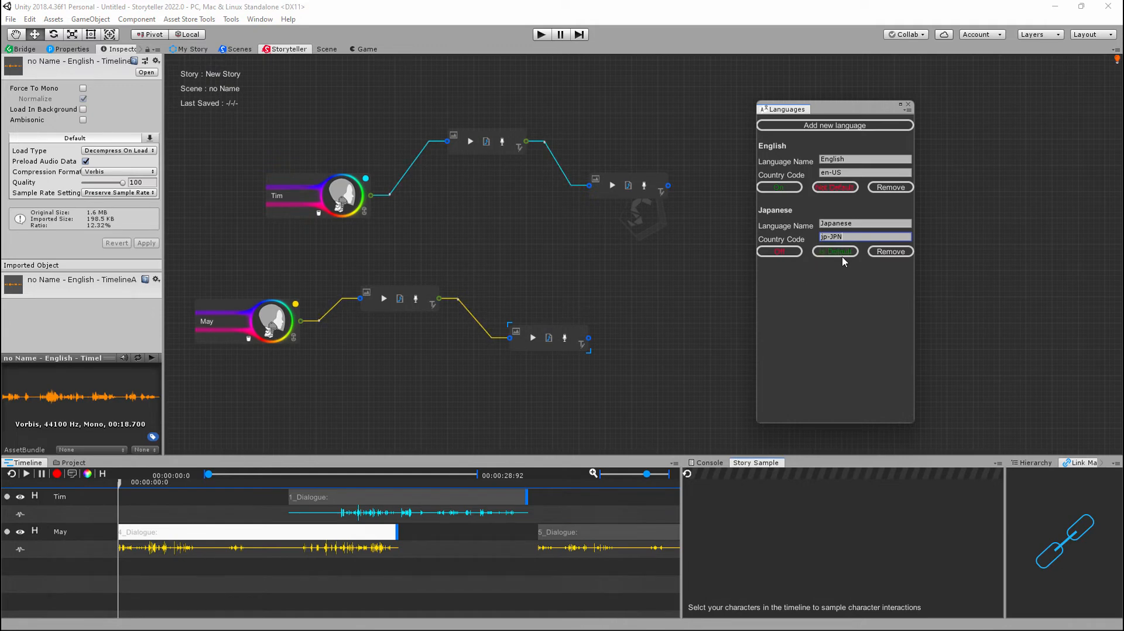
# Step: Make English the default language again, switch the story to Japanese and close the language settings
pyautogui.click(837, 189)
pyautogui.click(782, 252)
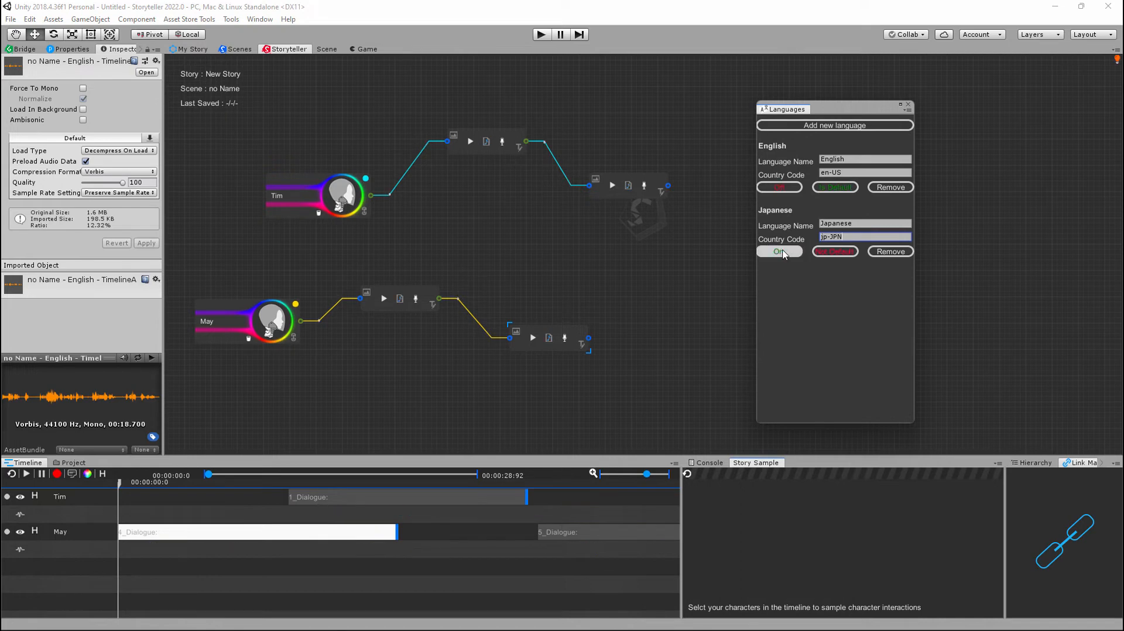
pyautogui.click(908, 106)
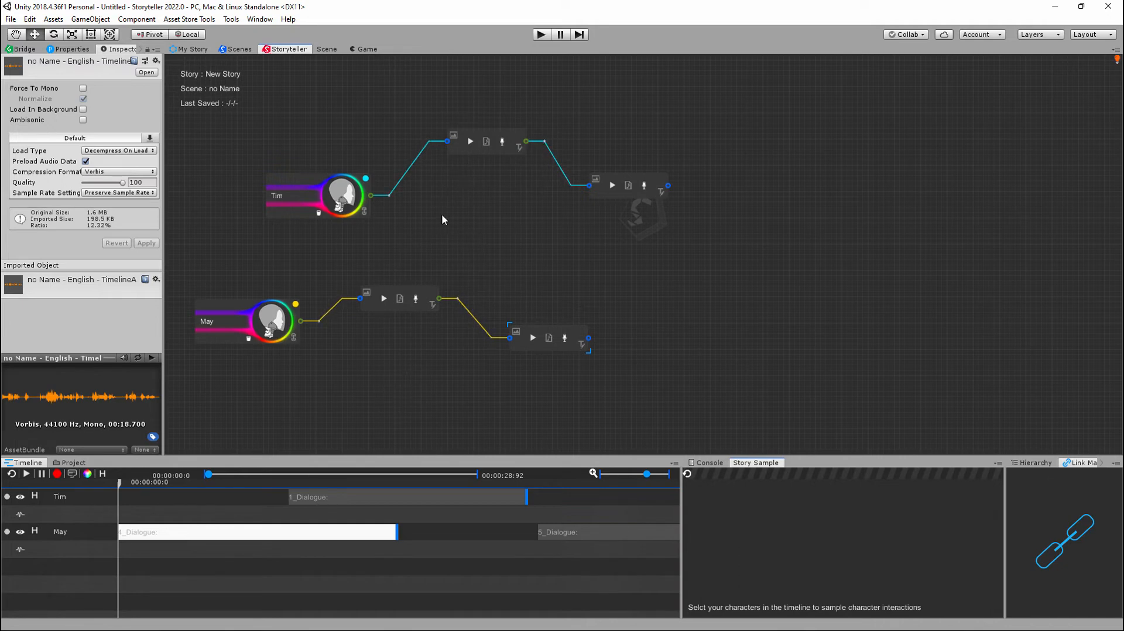
# Step: Shift Tim's second dialogue node slightly down and record a Japanese voice line on his first dialogue node
pyautogui.click(519, 151)
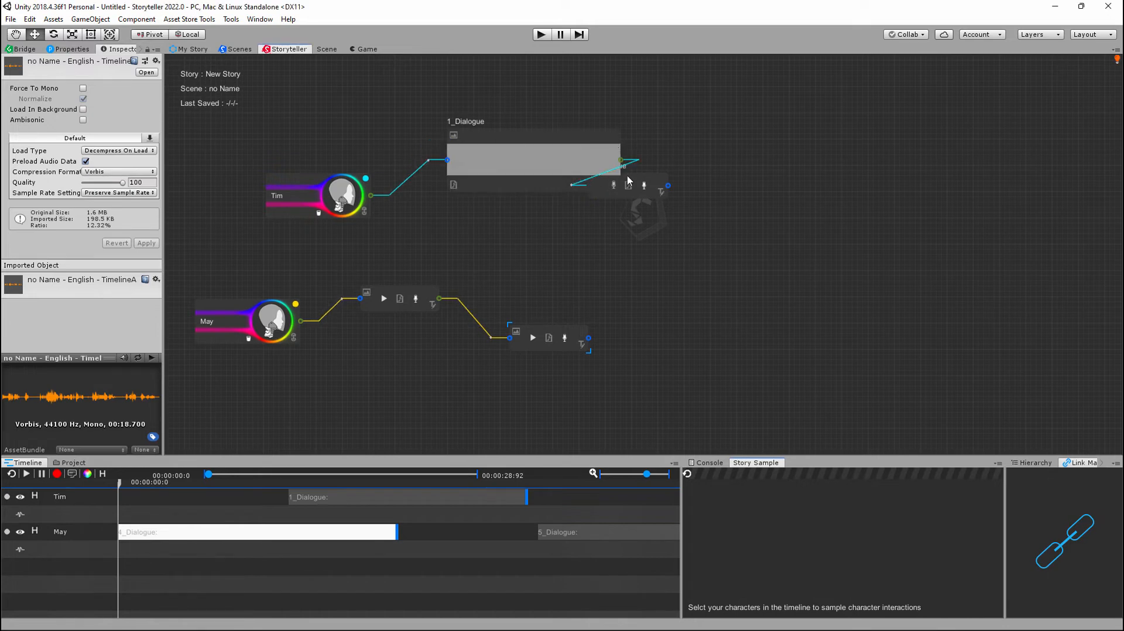
pyautogui.moveTo(656, 178); pyautogui.dragTo(590, 191)
pyautogui.click(614, 185)
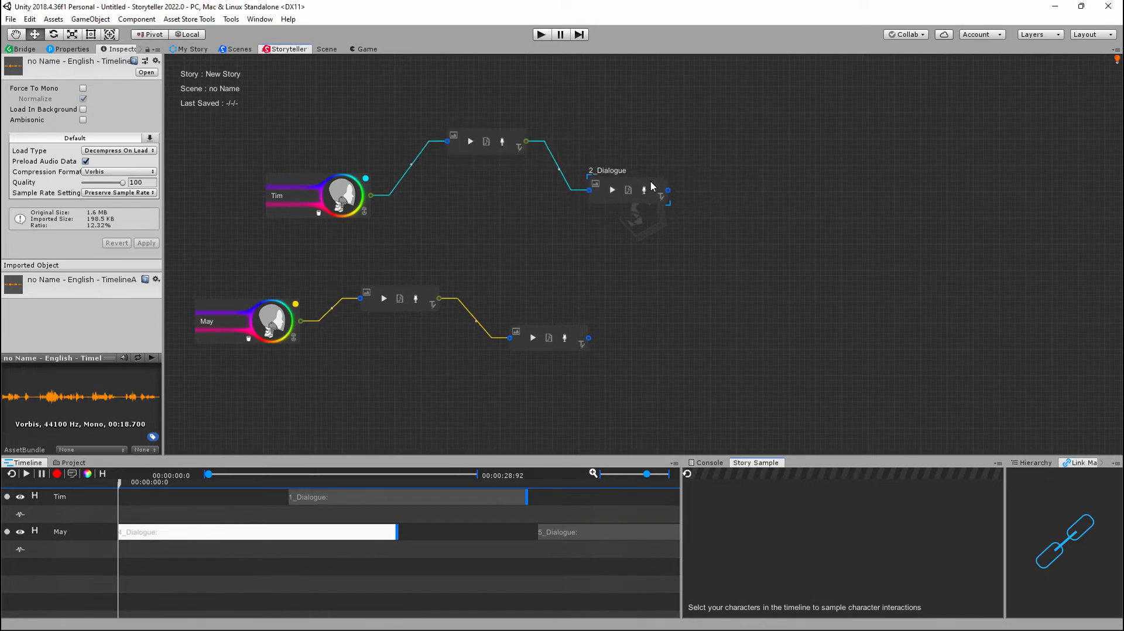
pyautogui.click(504, 145)
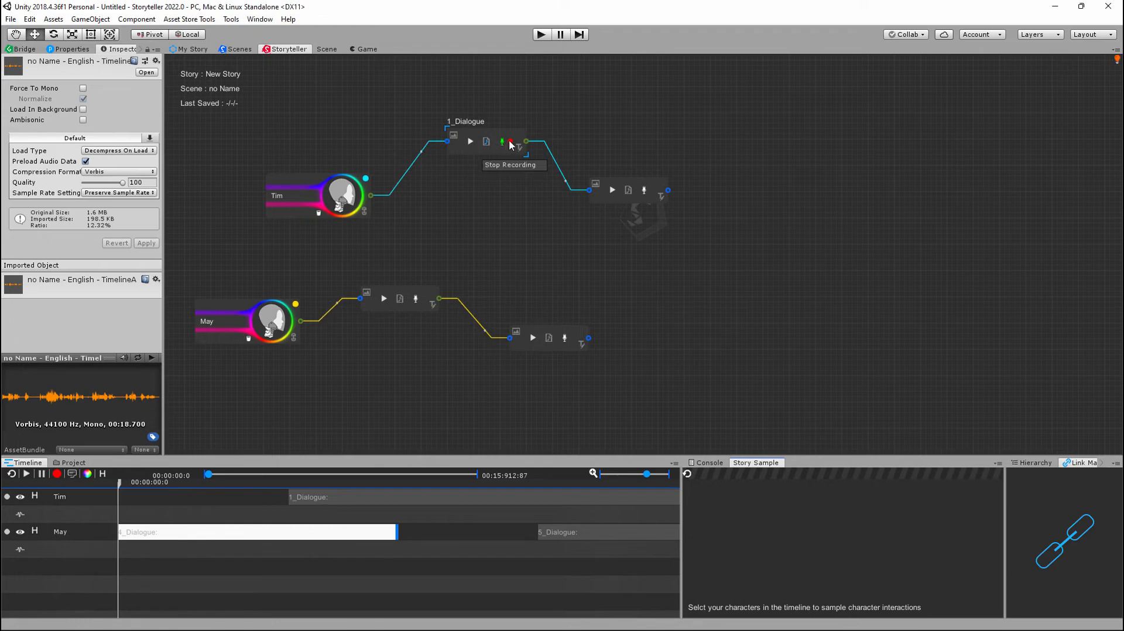
pyautogui.click(509, 143)
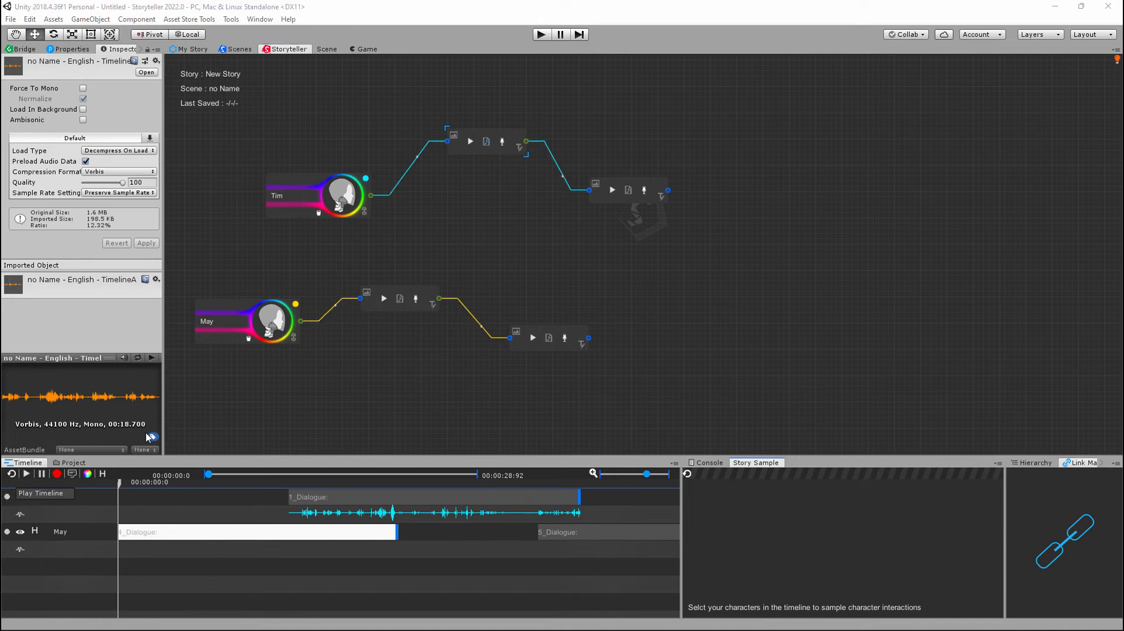
# Step: Play the timeline with the Japanese recording and inspect the no Name - Japanese - TimelineAudio file in the project
pyautogui.click(26, 474)
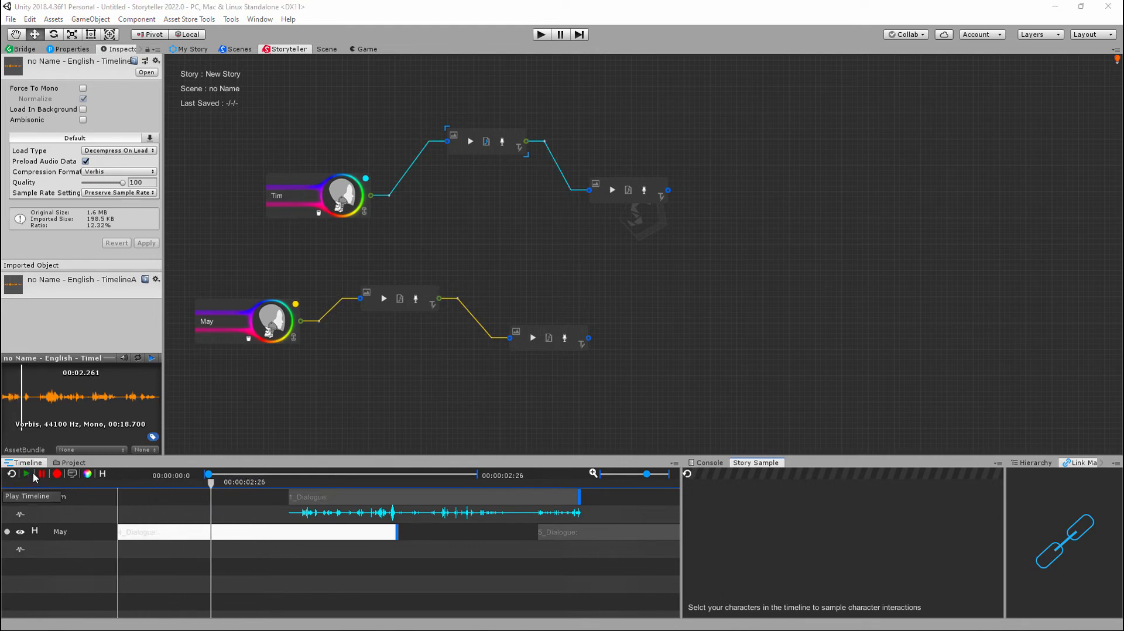
pyautogui.click(73, 463)
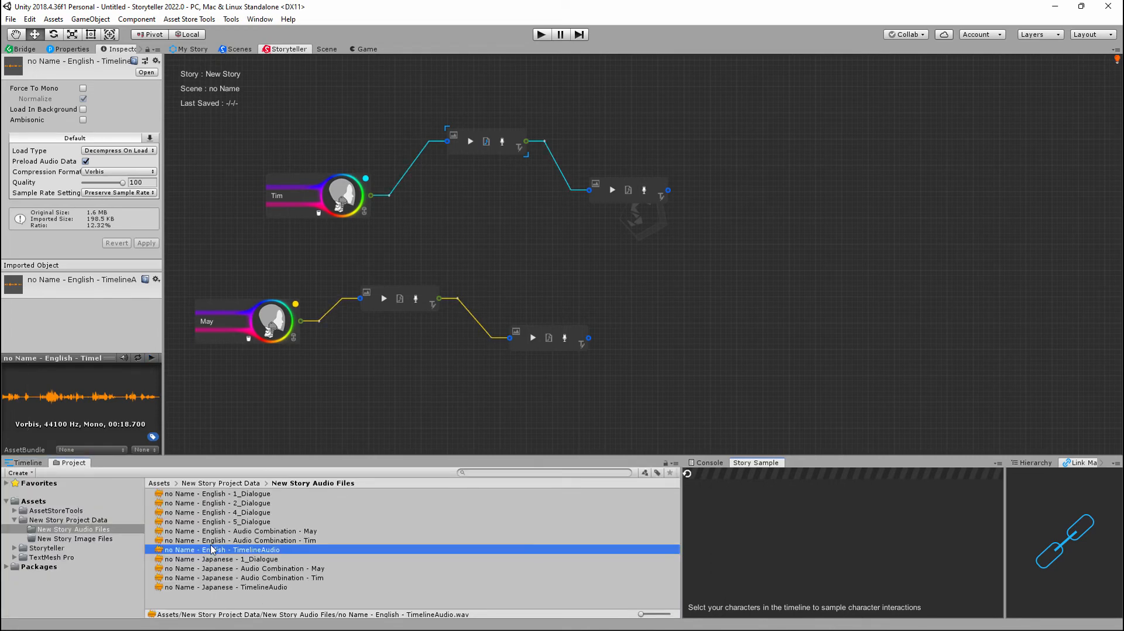
pyautogui.click(215, 587)
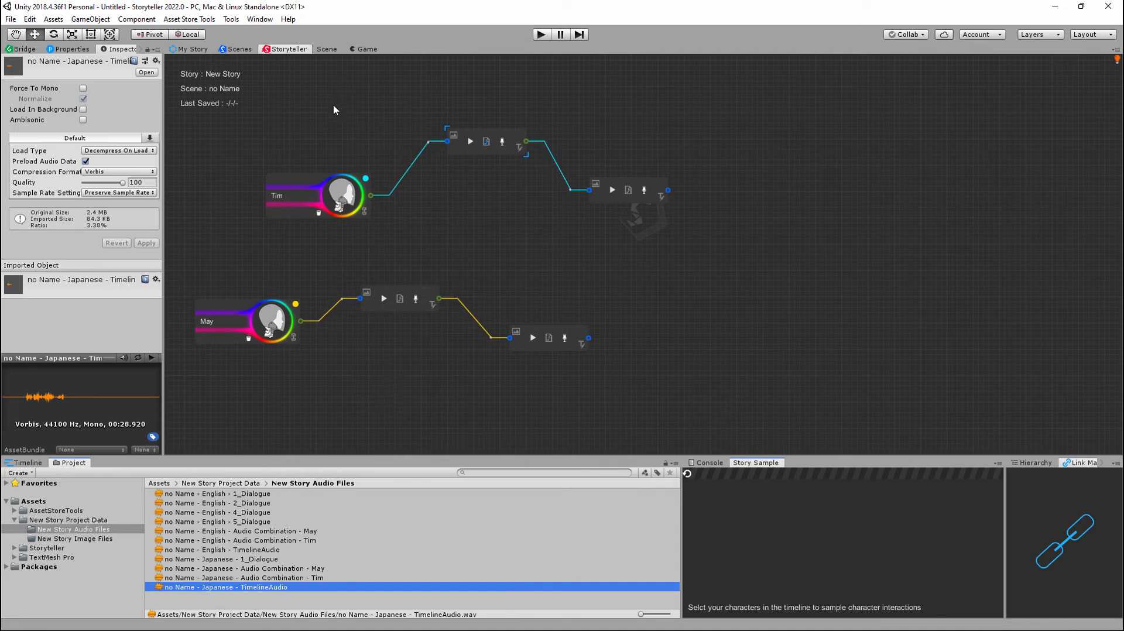
# Step: Nudge the Tim node up, and in Tim's character profile add an evolution state named Tim 2
pyautogui.moveTo(311, 178)
pyautogui.mouseDown()
pyautogui.moveTo(285, 134)
pyautogui.moveTo(305, 179)
pyautogui.mouseUp()
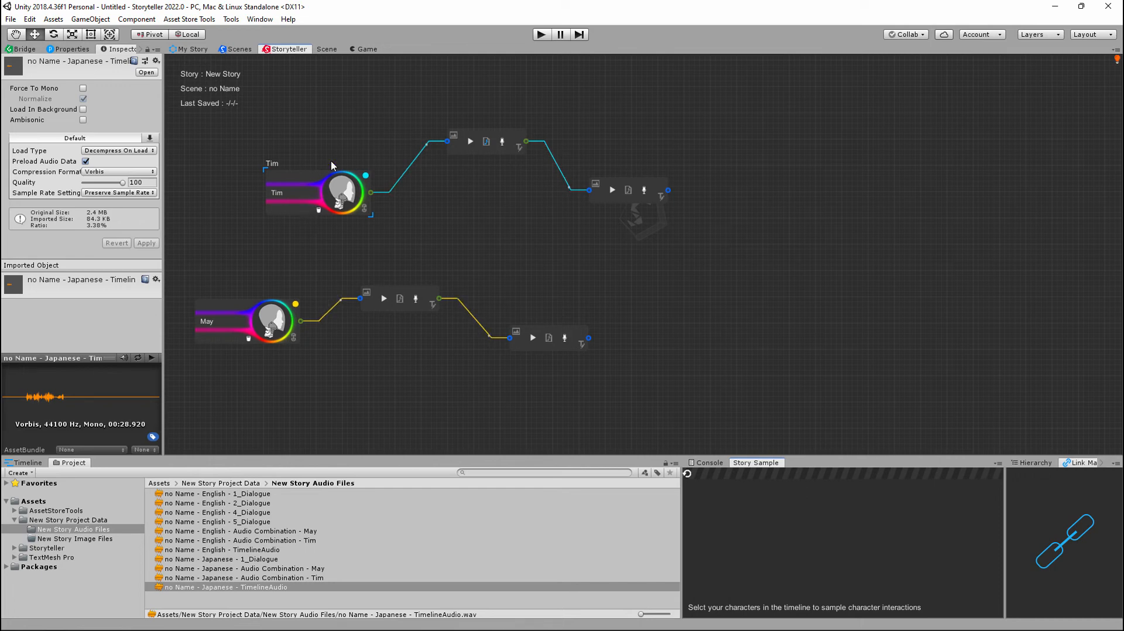
pyautogui.click(237, 49)
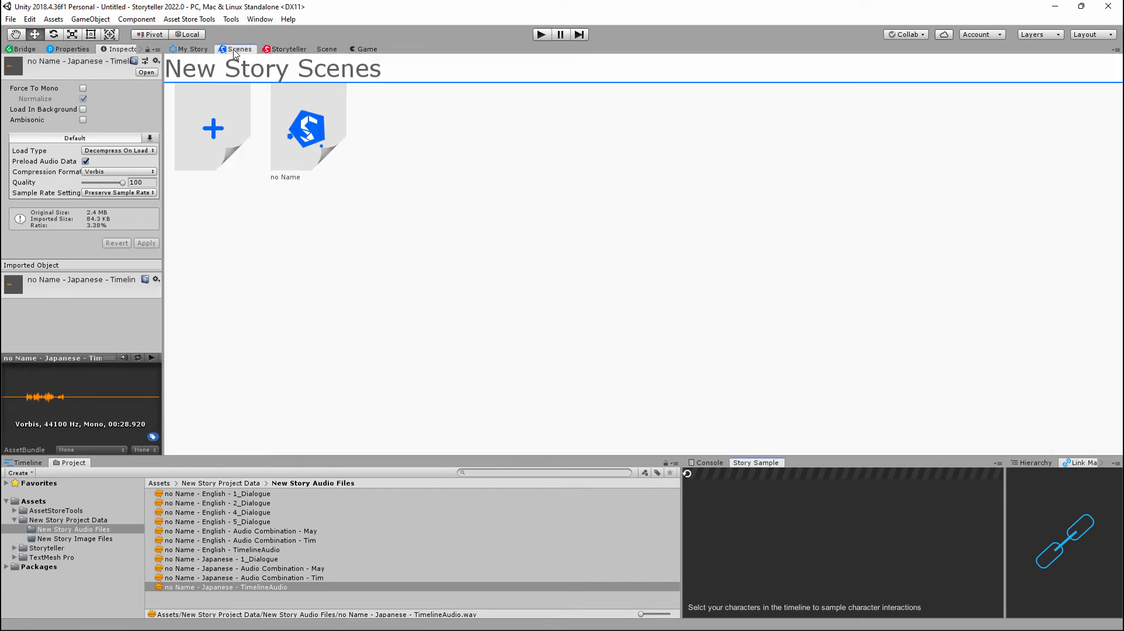
pyautogui.click(193, 50)
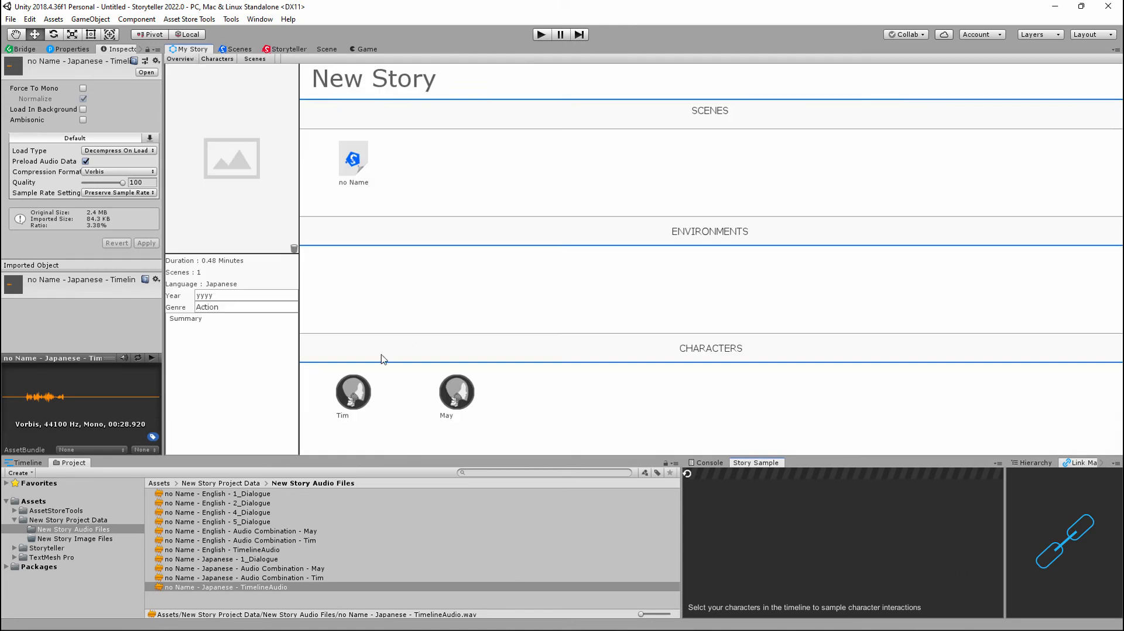
pyautogui.click(358, 391)
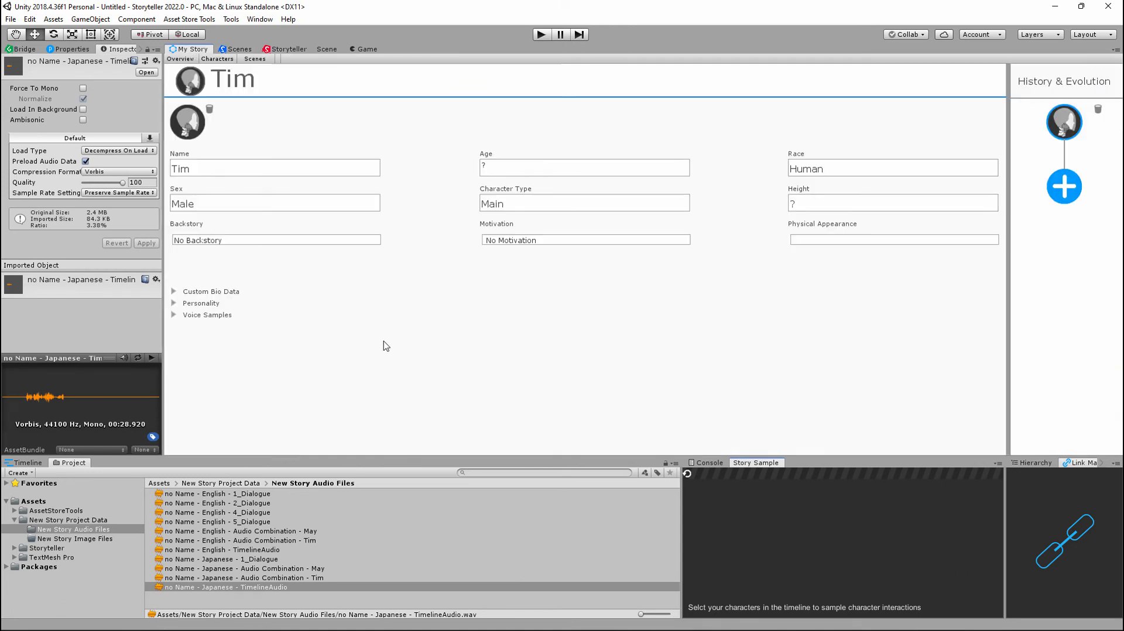
pyautogui.click(1066, 193)
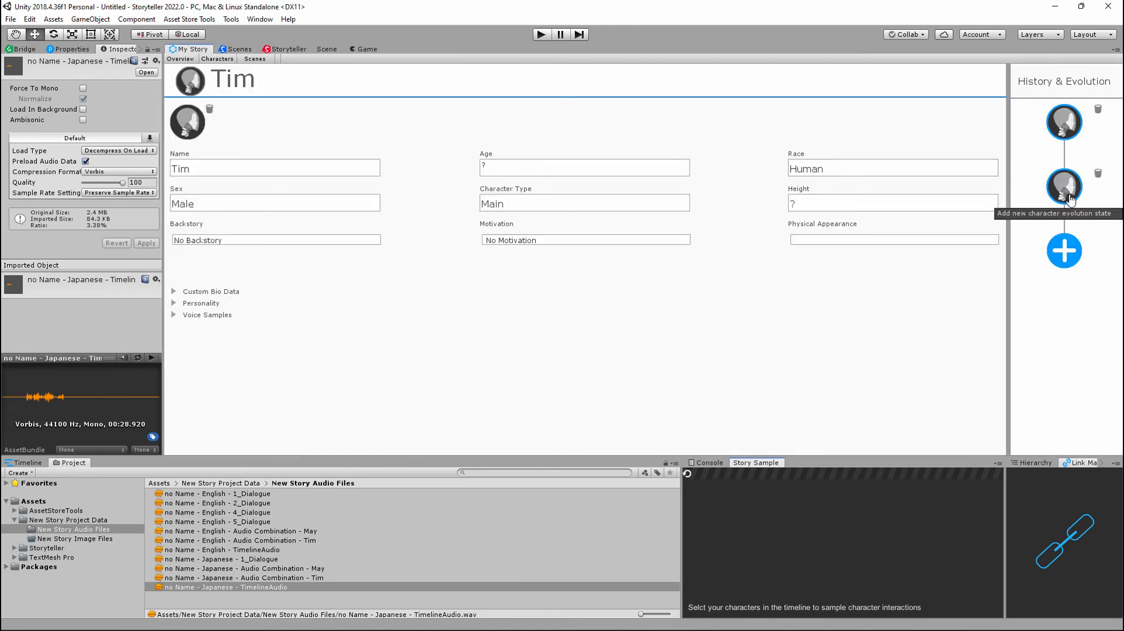
pyautogui.click(351, 168)
pyautogui.write('Tim 2')
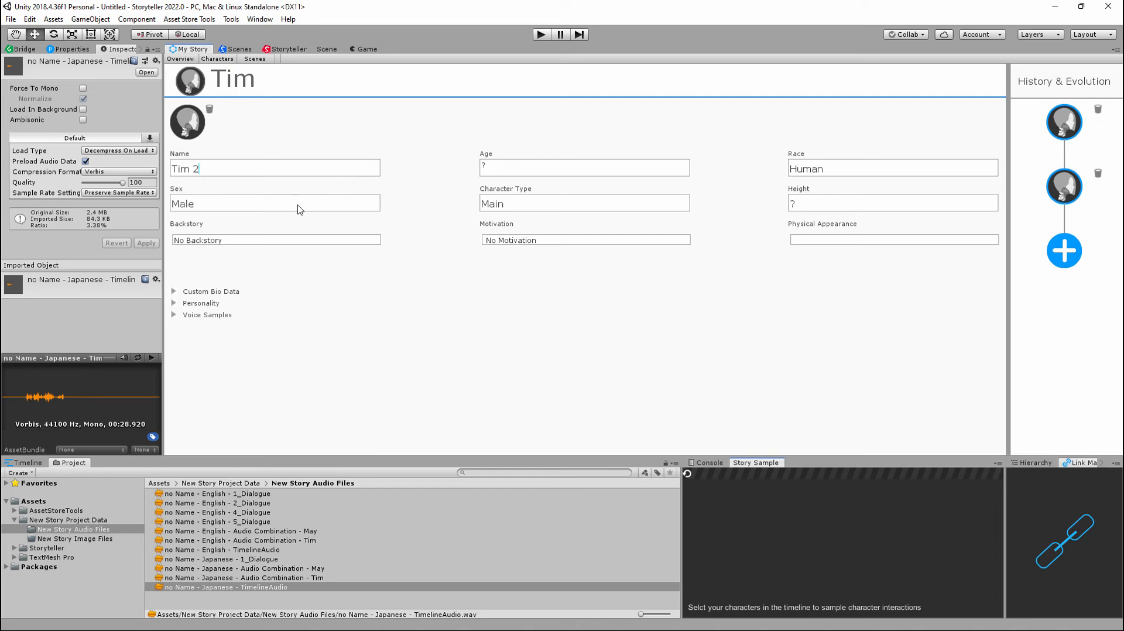
# Step: Add a custom bio data entry to the Tim 2 evolution state and collapse that section
pyautogui.click(175, 292)
pyautogui.click(379, 294)
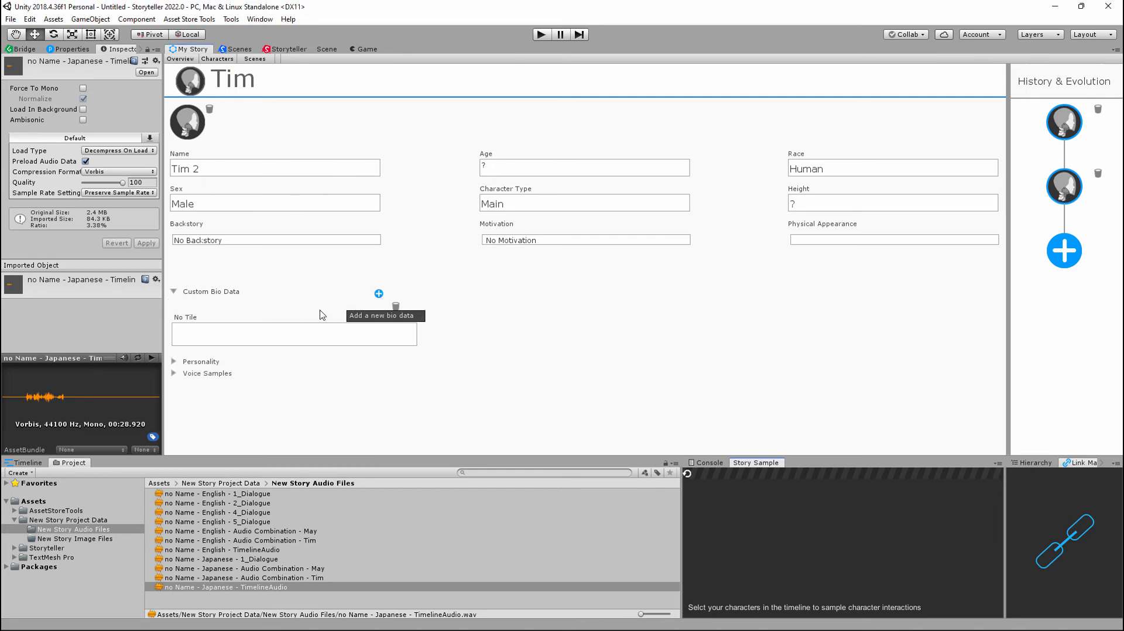
pyautogui.click(174, 292)
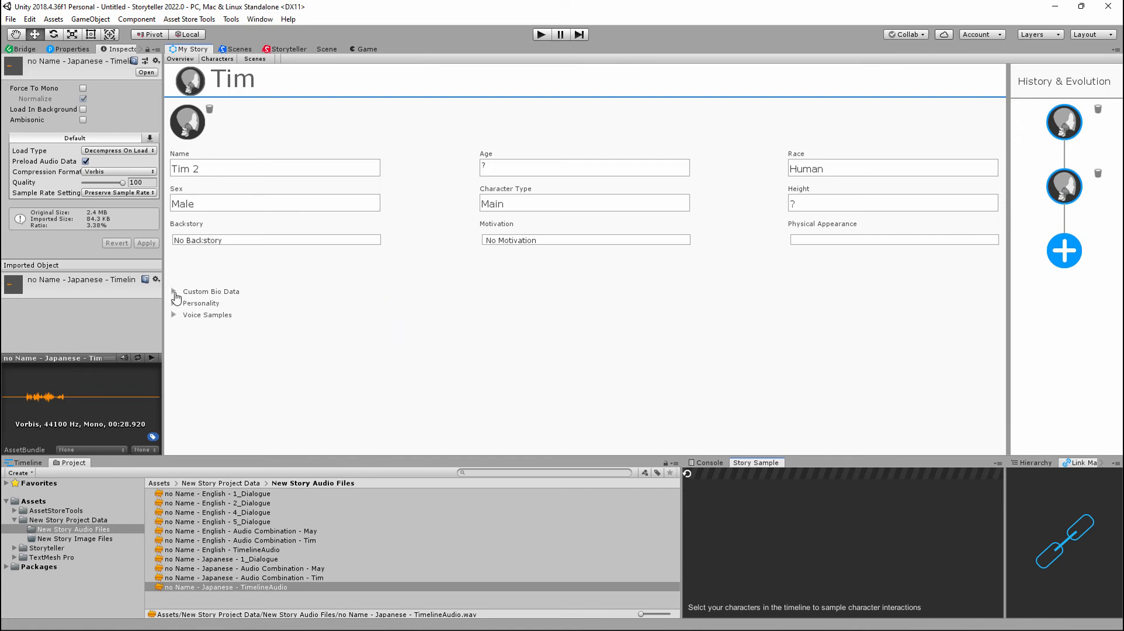
# Step: Add three voice samples to Tim 2, record audio for voice Sample0 and play it back
pyautogui.click(174, 315)
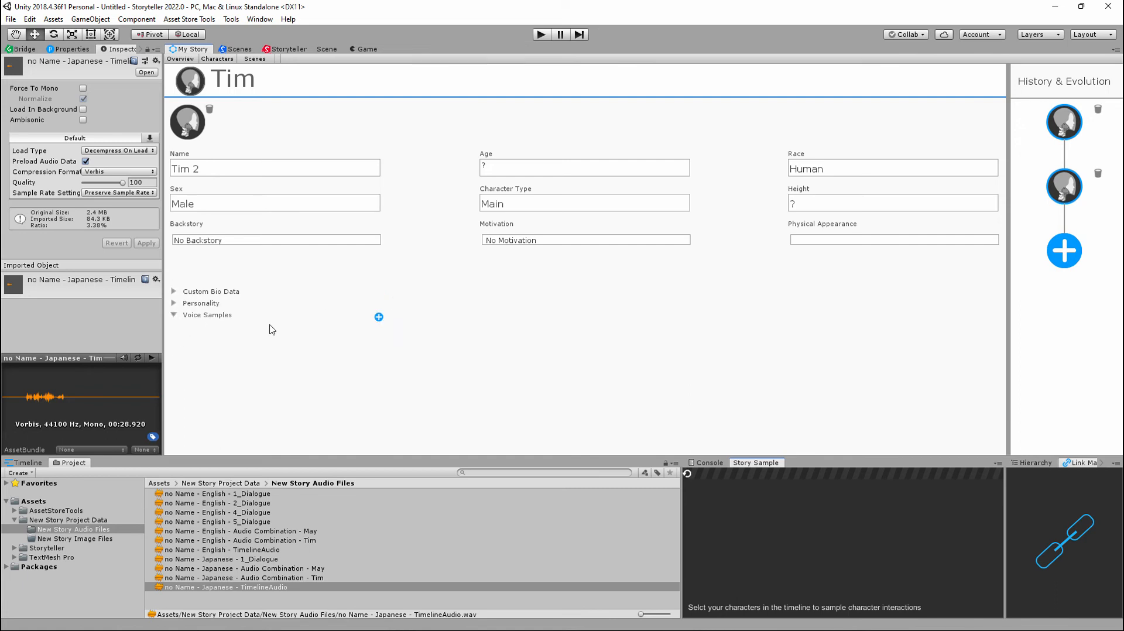
pyautogui.click(379, 317)
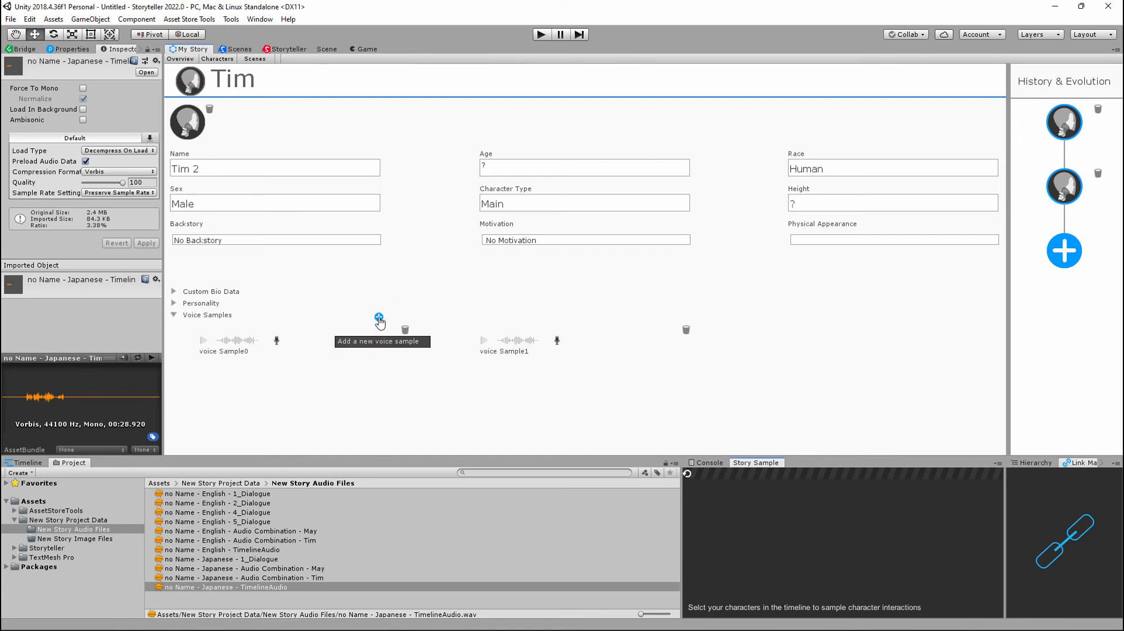
pyautogui.click(276, 342)
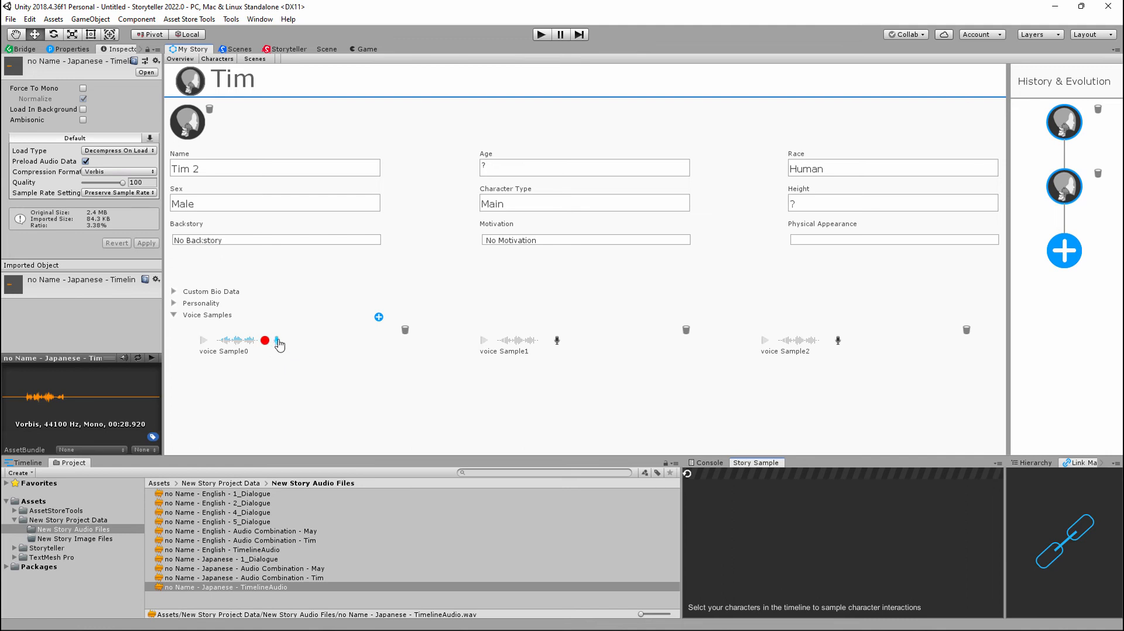
pyautogui.click(277, 341)
pyautogui.click(203, 343)
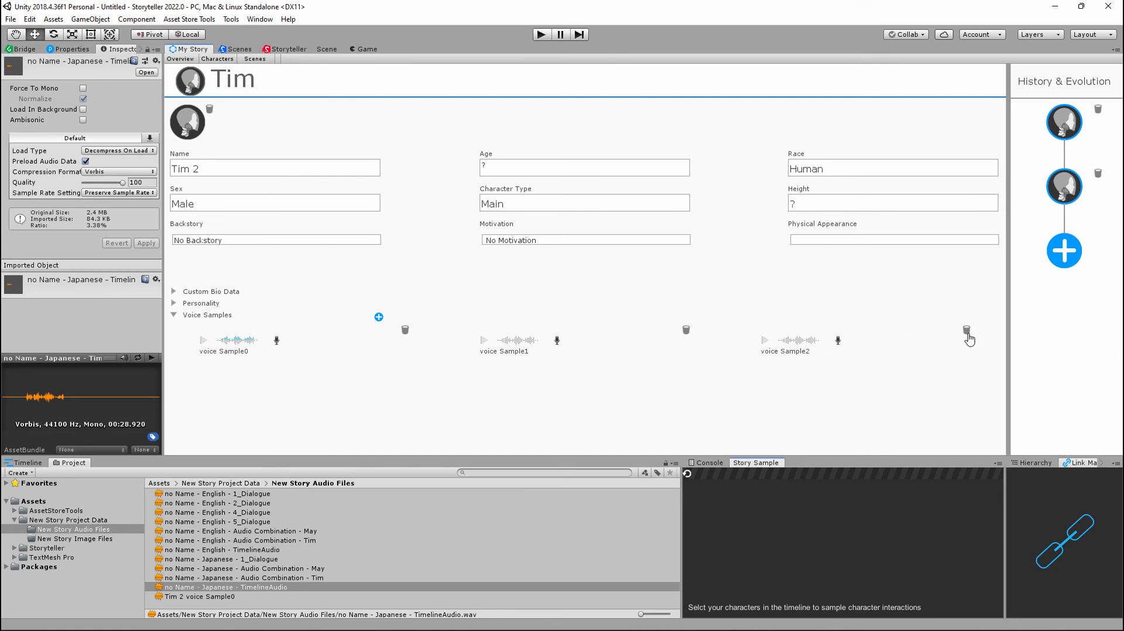
# Step: Add several more rows of empty voice samples to Tim 2 and look through the list
pyautogui.click(379, 317)
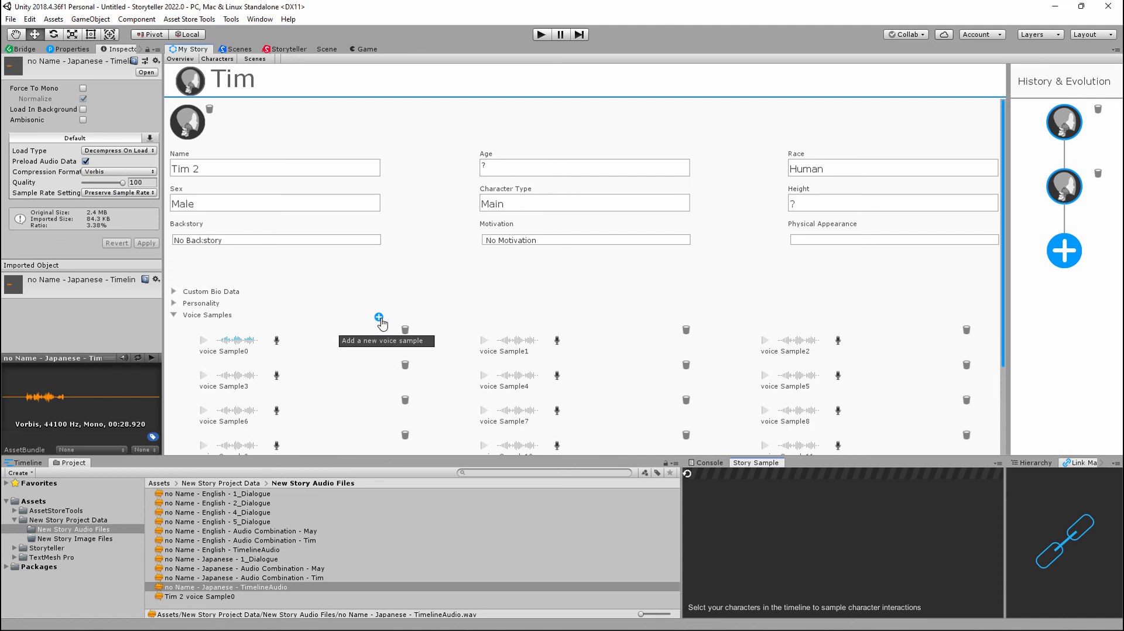
pyautogui.scroll(-3, 511, 293)
pyautogui.scroll(5, 511, 294)
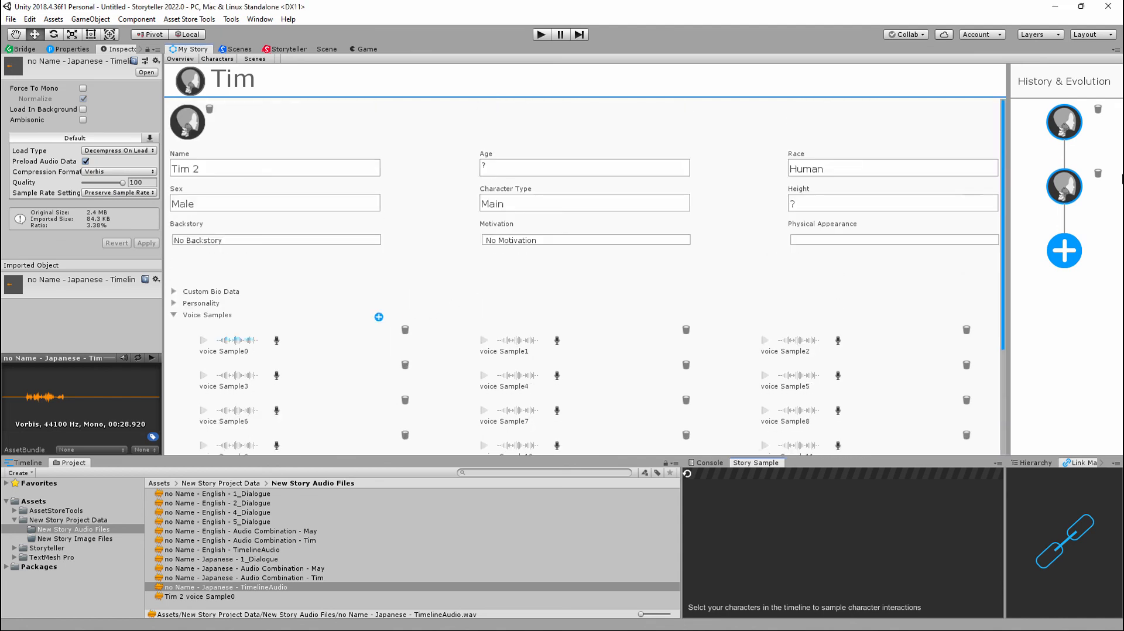
# Step: Switch to Tim's original evolution state and add two voice samples to it
pyautogui.click(1070, 127)
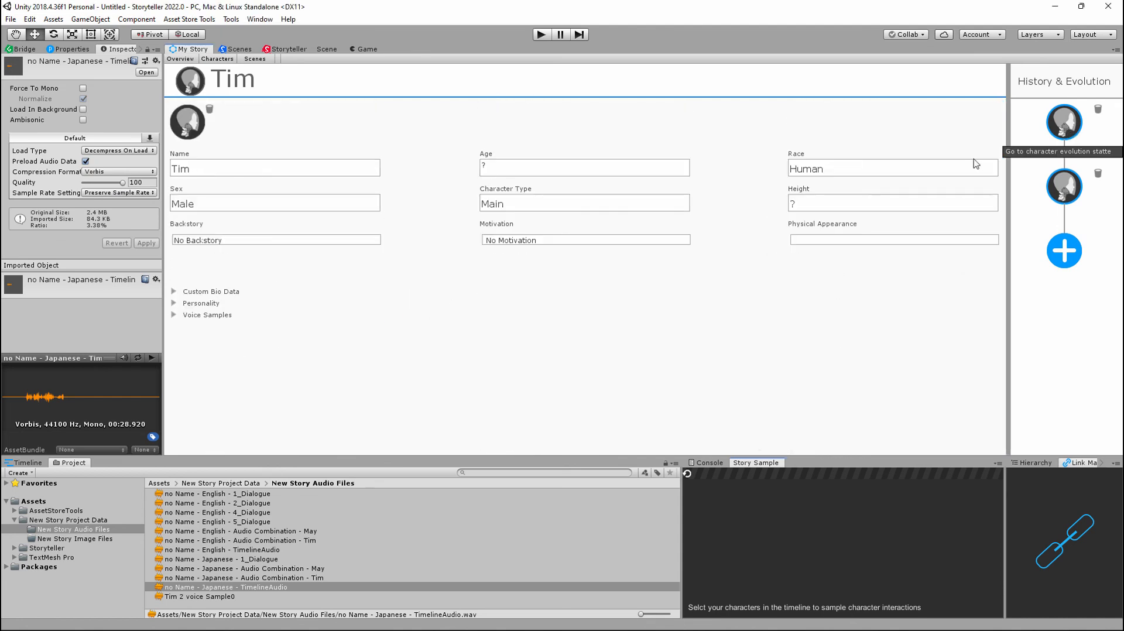
pyautogui.click(175, 315)
pyautogui.click(378, 317)
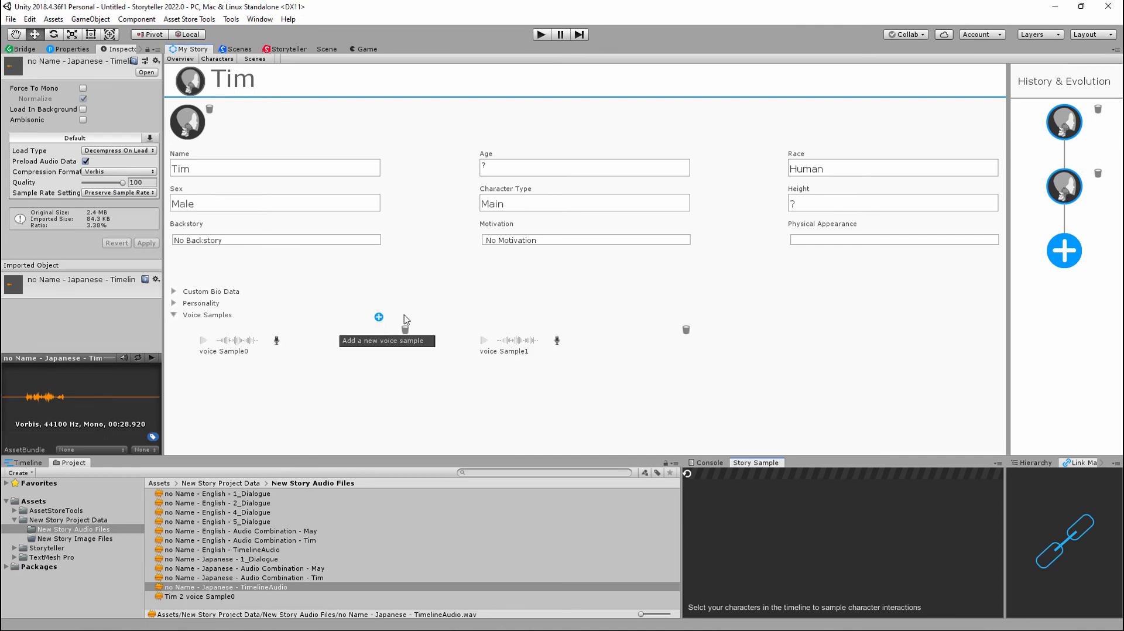
# Step: Return to the Storyteller node graph and try selection boxes around both the Tim and May node chains
pyautogui.click(367, 49)
pyautogui.click(327, 49)
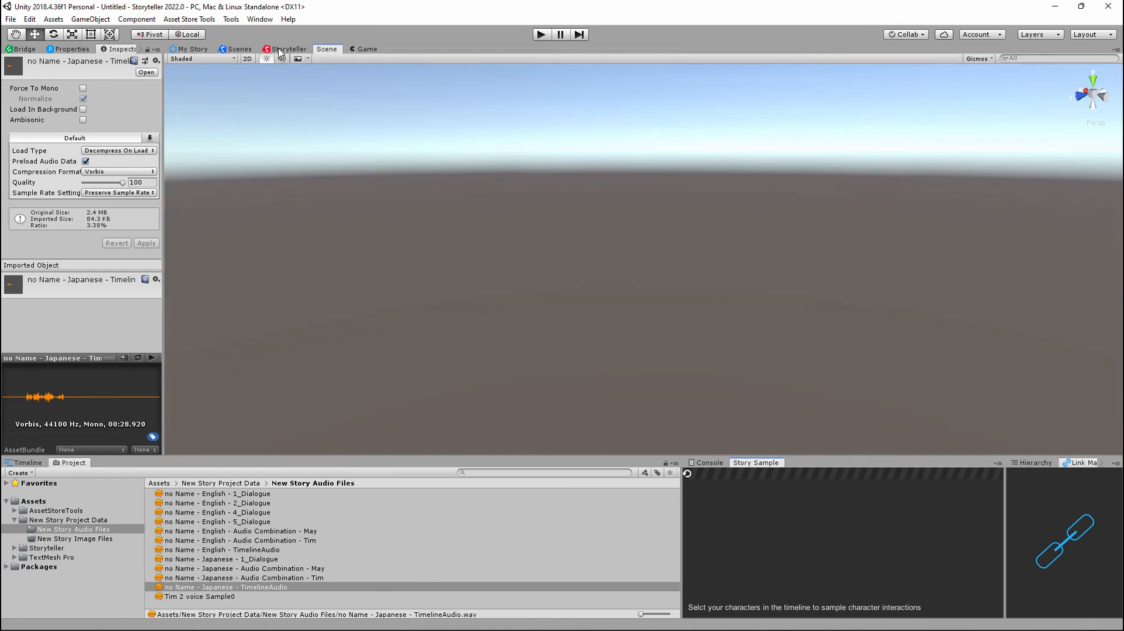
pyautogui.click(286, 49)
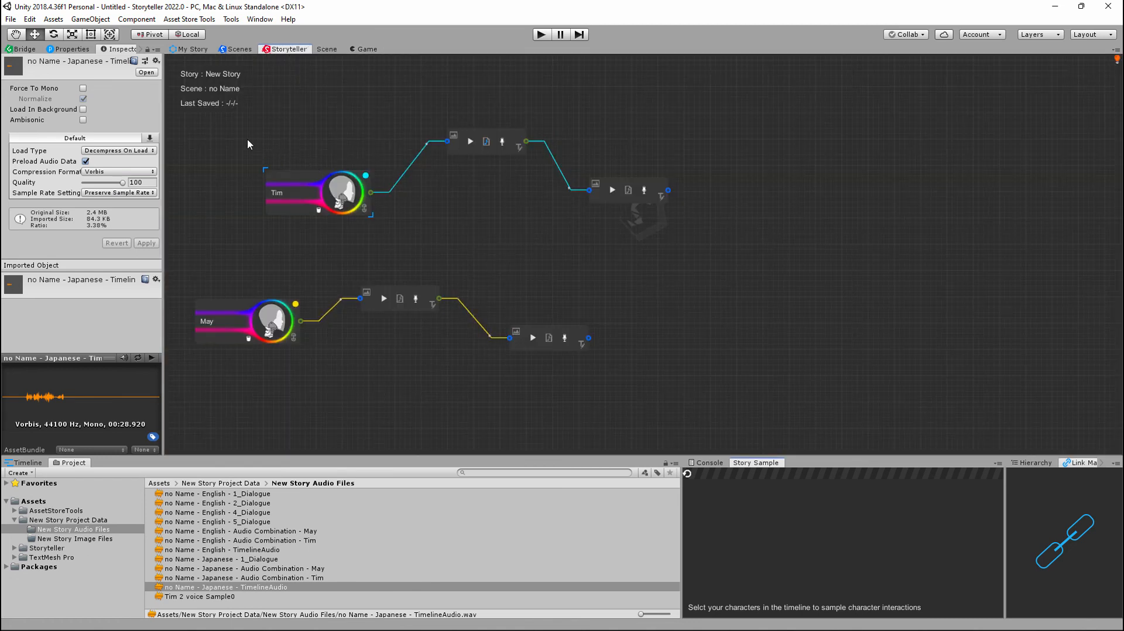
pyautogui.moveTo(175, 78); pyautogui.dragTo(749, 399)
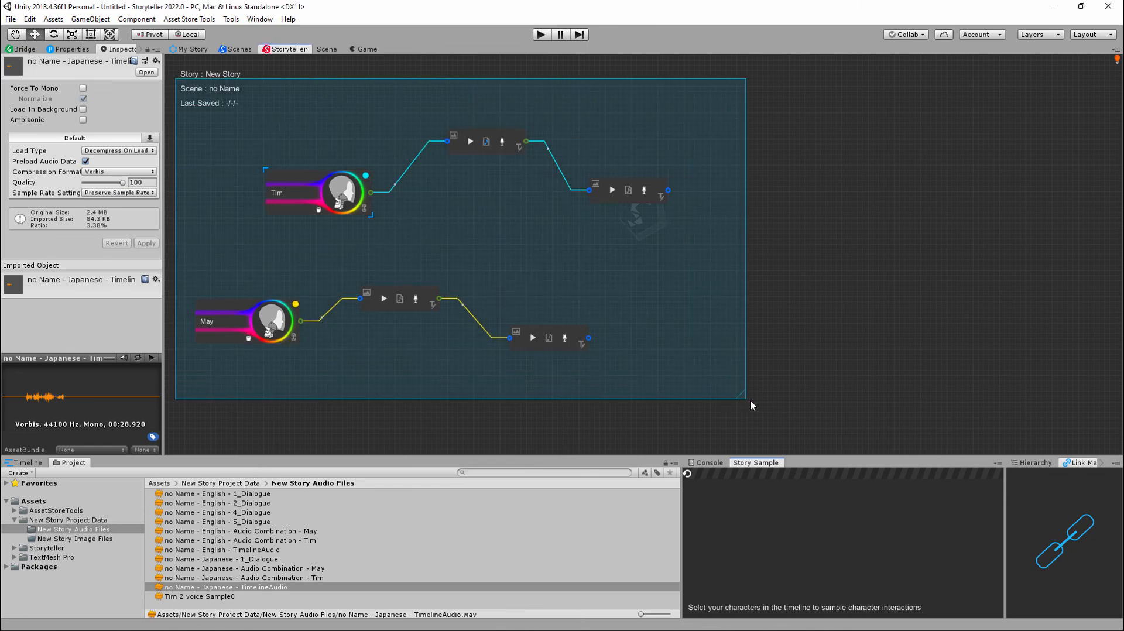
pyautogui.click(795, 383)
pyautogui.moveTo(762, 396); pyautogui.dragTo(185, 106)
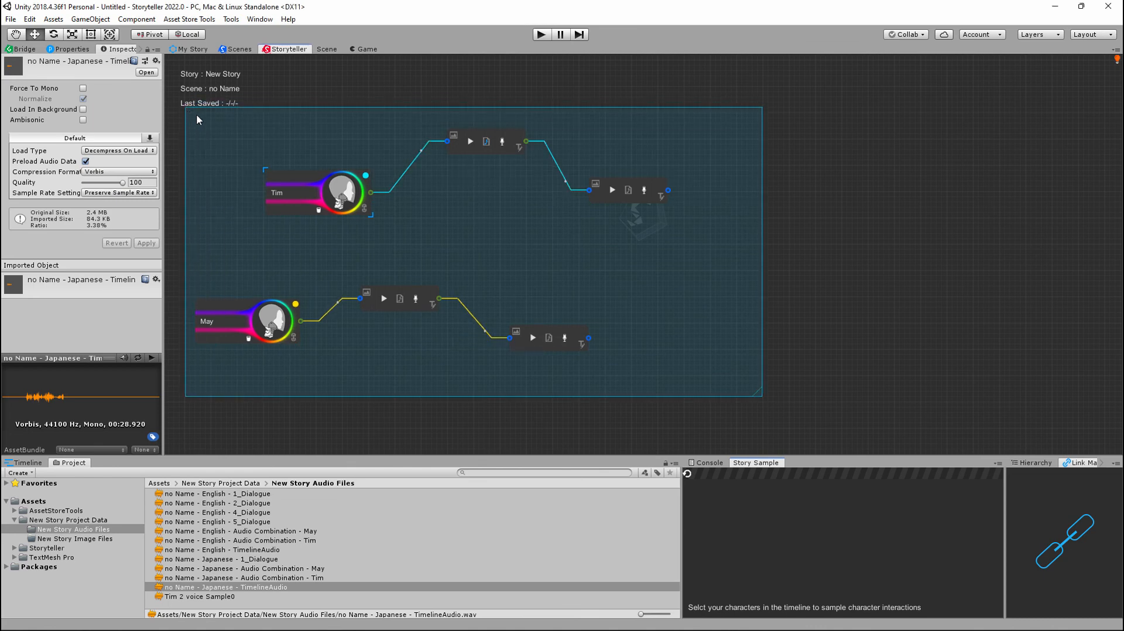
pyautogui.click(803, 203)
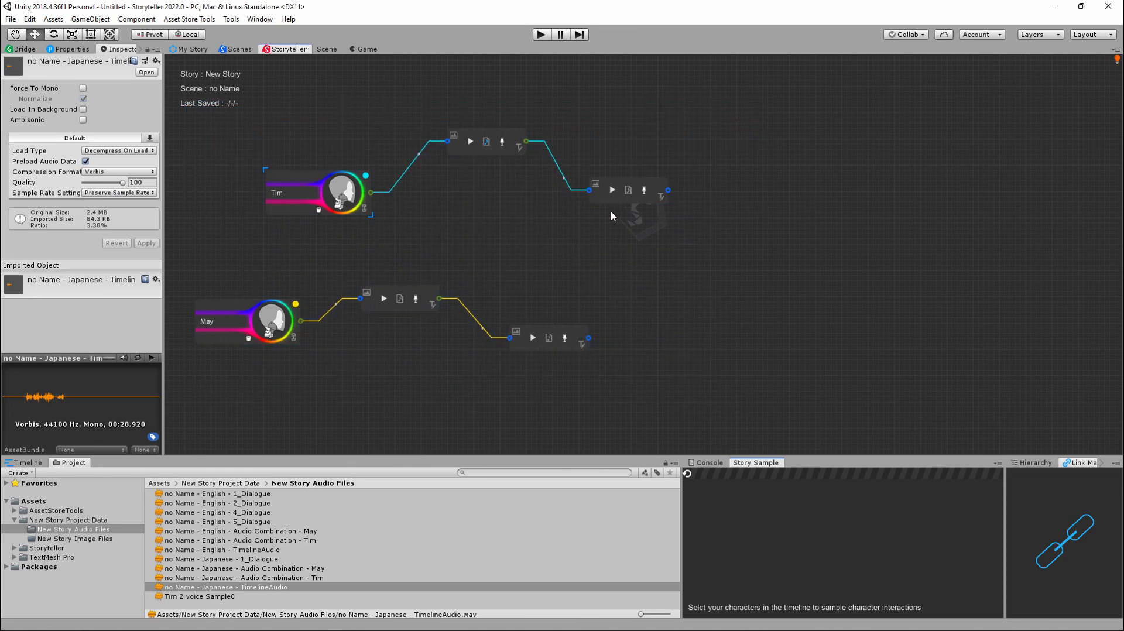
# Step: Move the Tim node slightly up and place his first dialogue node lower, between Tim and the second dialogue node
pyautogui.moveTo(316, 186); pyautogui.dragTo(315, 154)
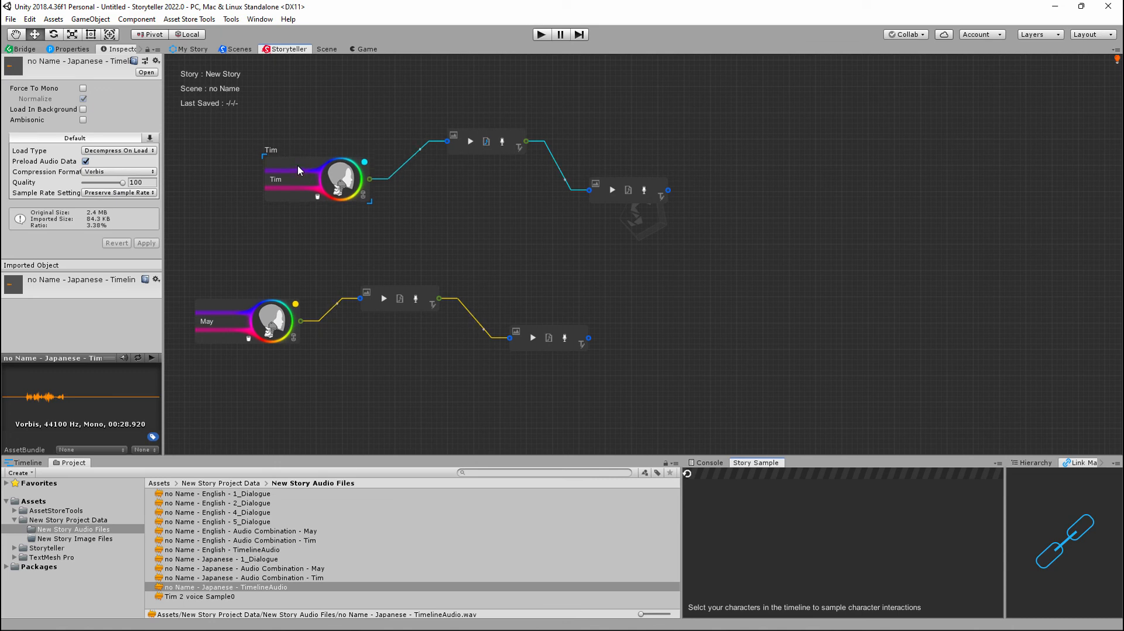
pyautogui.moveTo(508, 142); pyautogui.dragTo(498, 208)
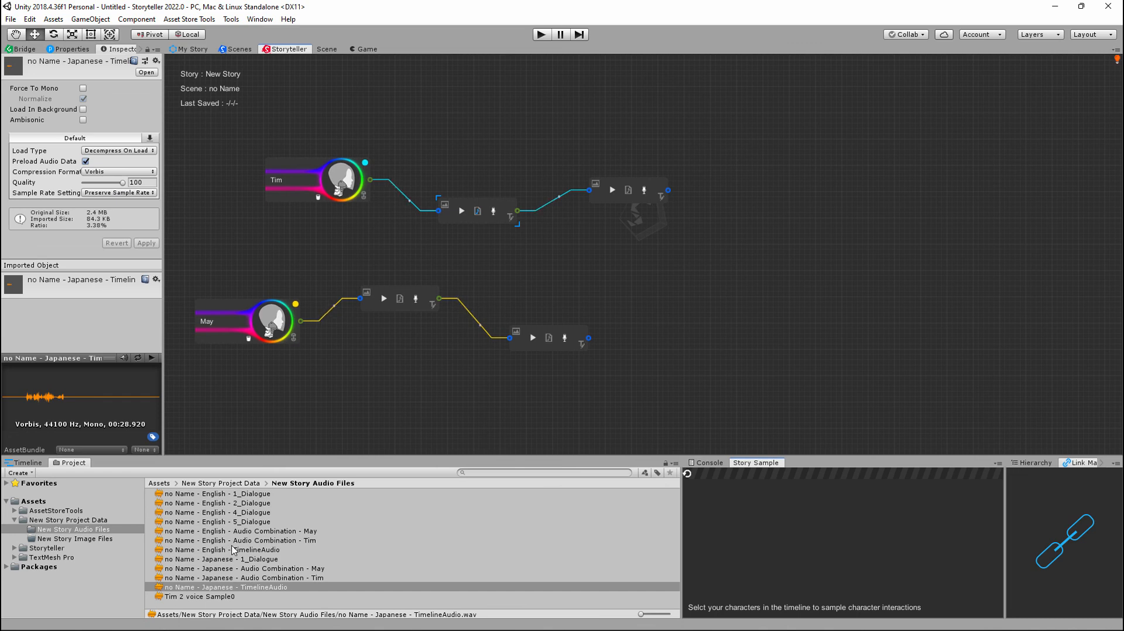
# Step: Review the dialogue clips in the timeline at a wider zoom and shift May's second dialogue node slightly closer to her first
pyautogui.click(27, 463)
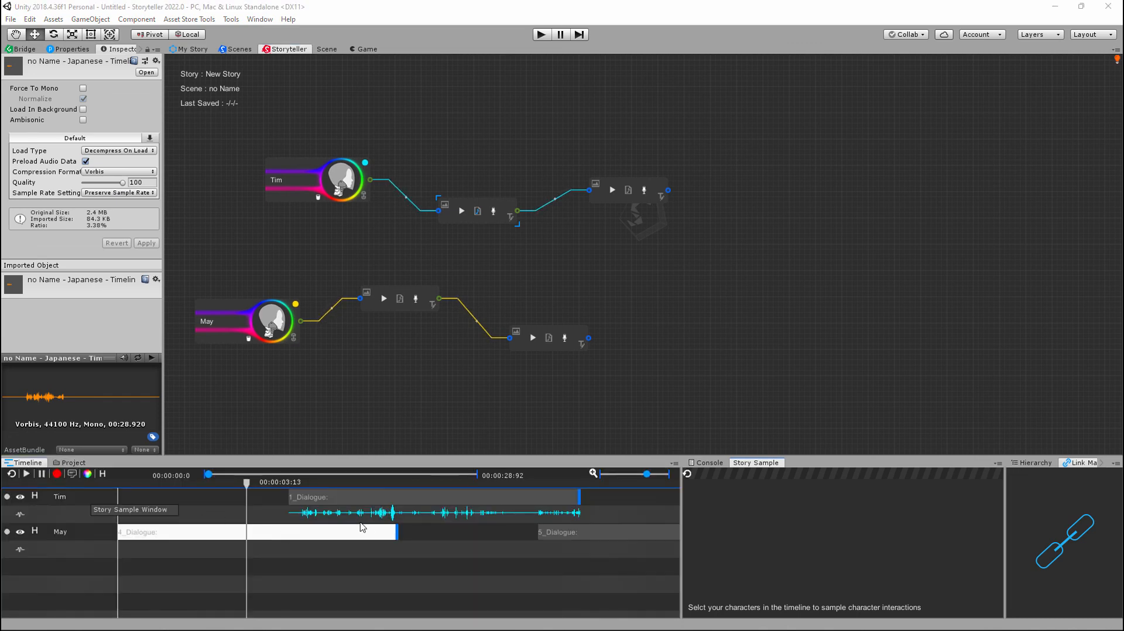
pyautogui.moveTo(399, 524); pyautogui.dragTo(419, 524)
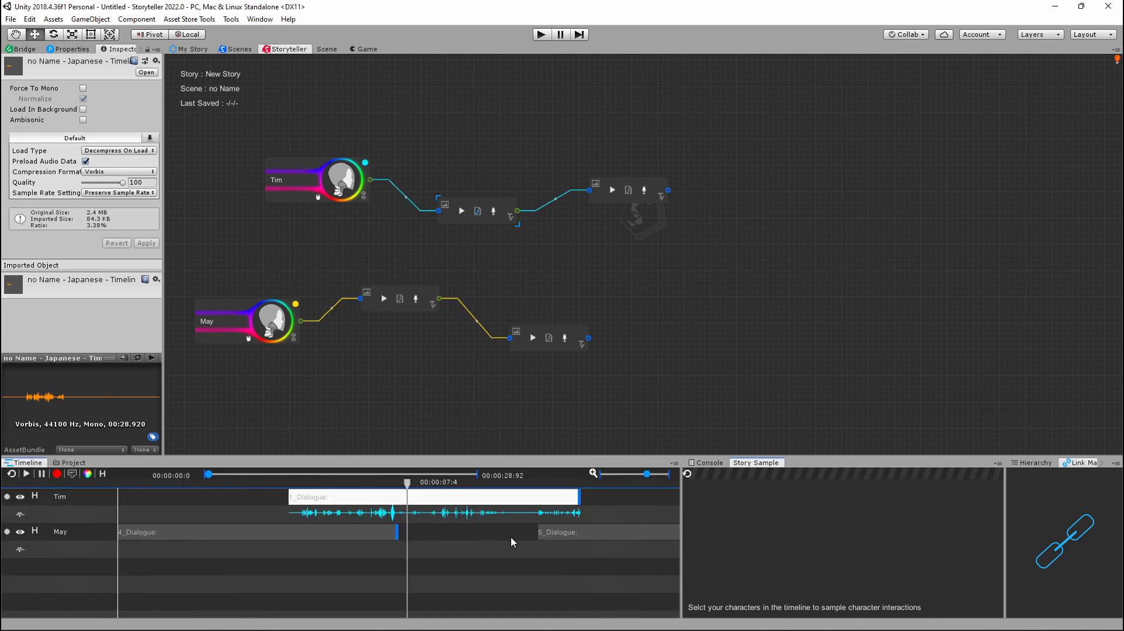
pyautogui.click(345, 543)
pyautogui.moveTo(646, 474); pyautogui.dragTo(628, 475)
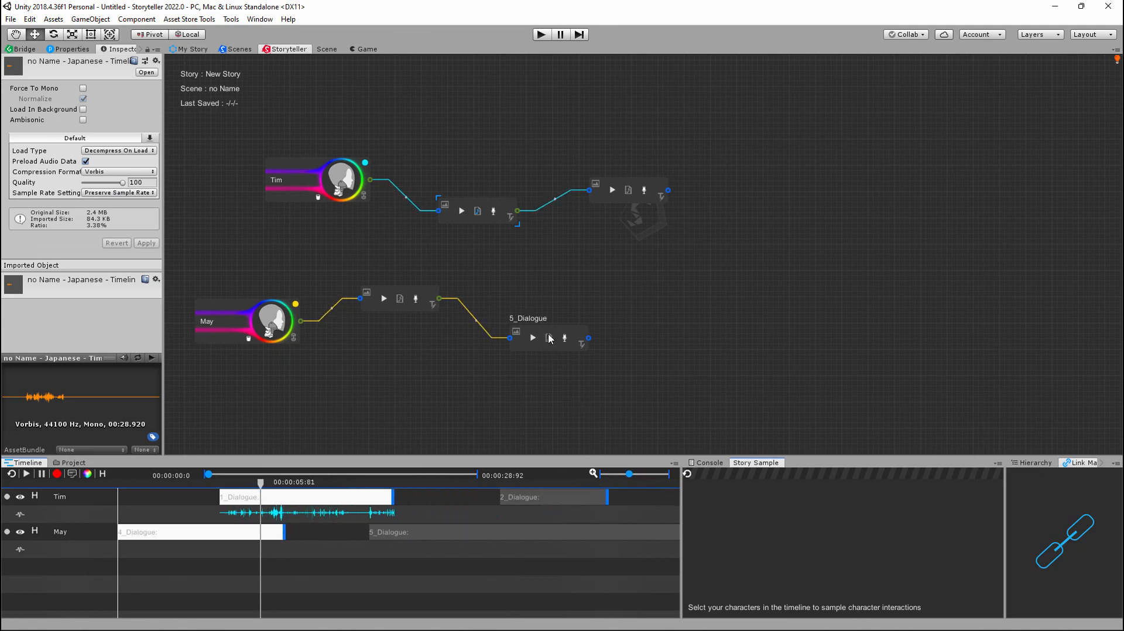
pyautogui.moveTo(551, 338); pyautogui.dragTo(537, 335)
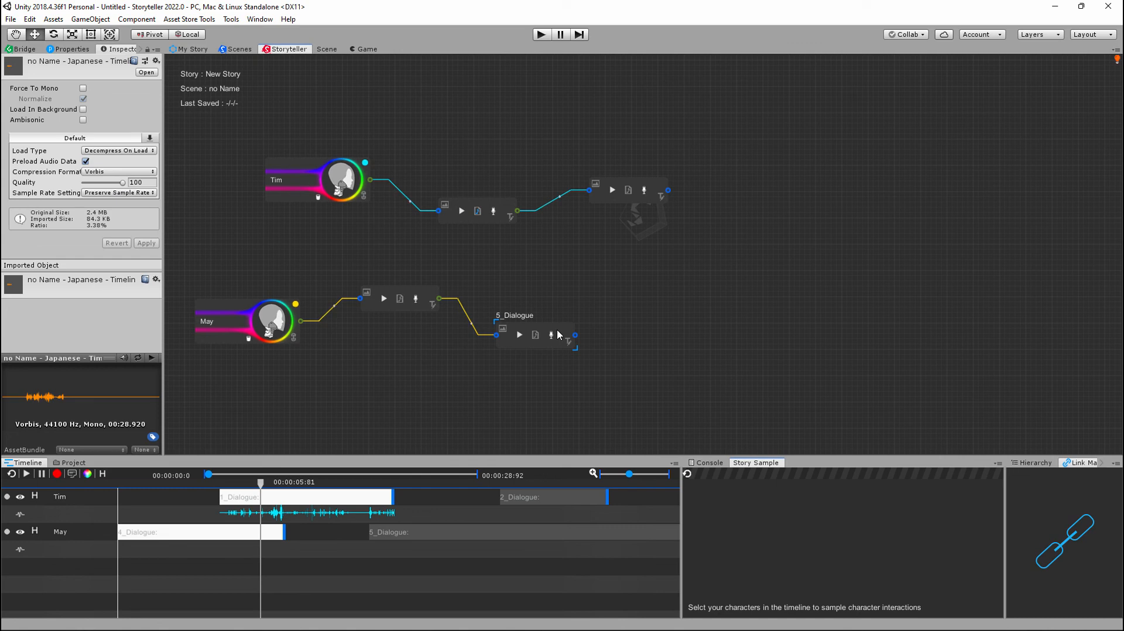